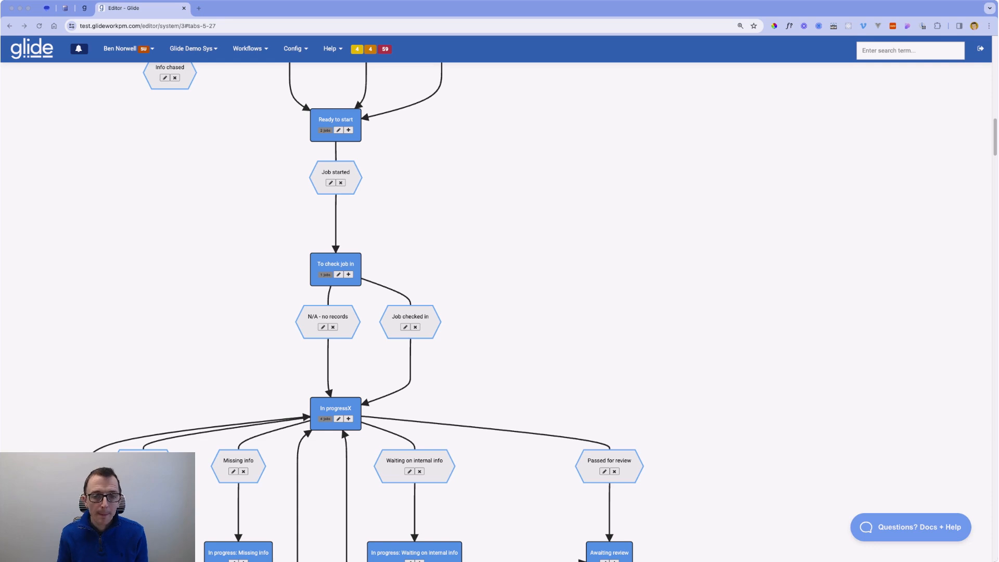
- Open the Messaging Centre's Template Editor in a duplicate browser tab of the workflow editor
key(super+Tab)
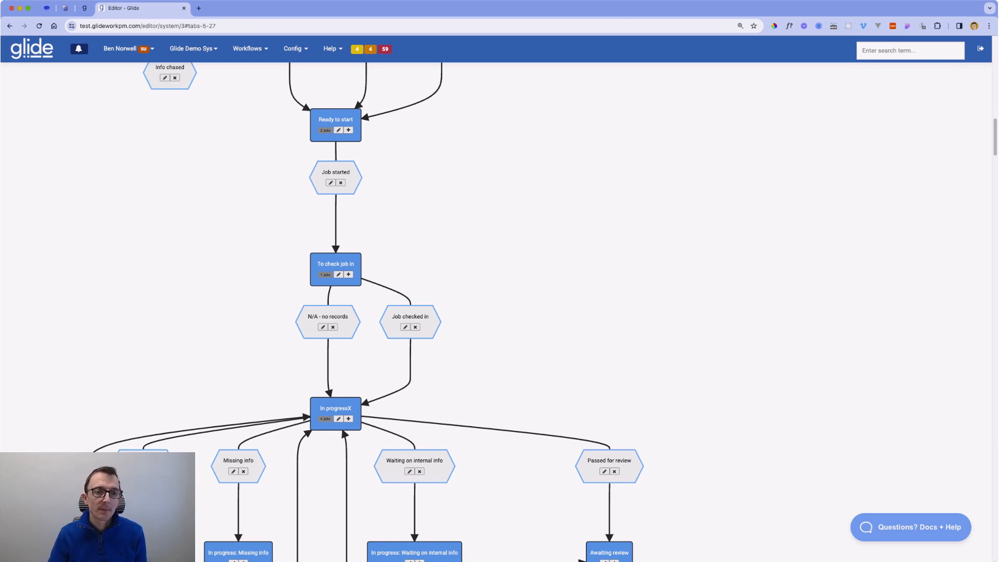
click(136, 54)
click(193, 48)
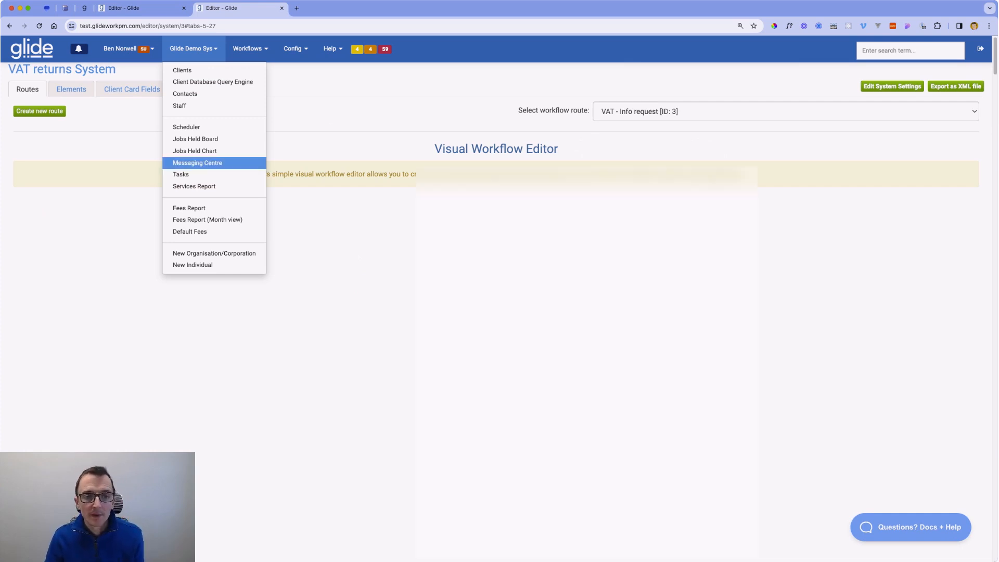
click(197, 163)
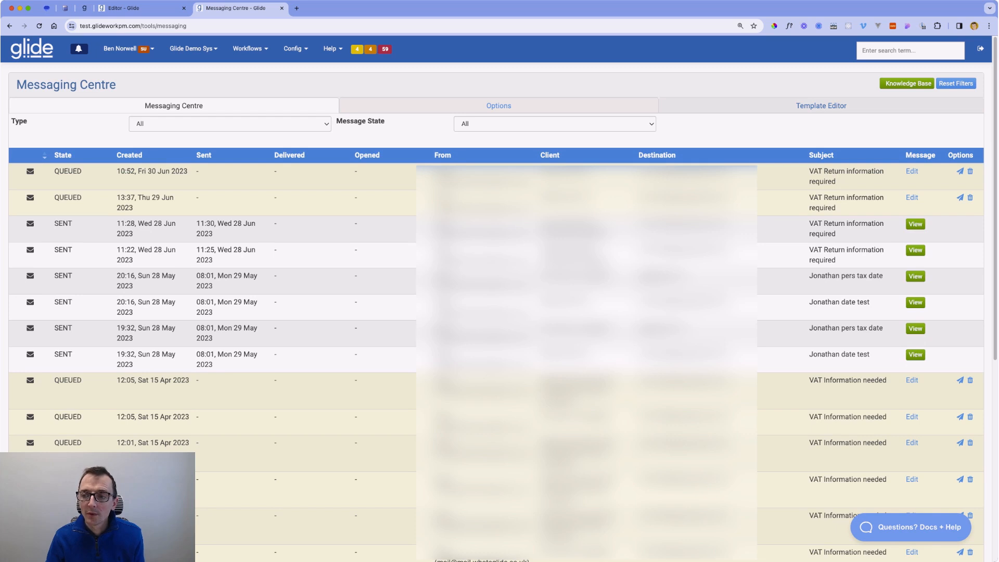
click(821, 105)
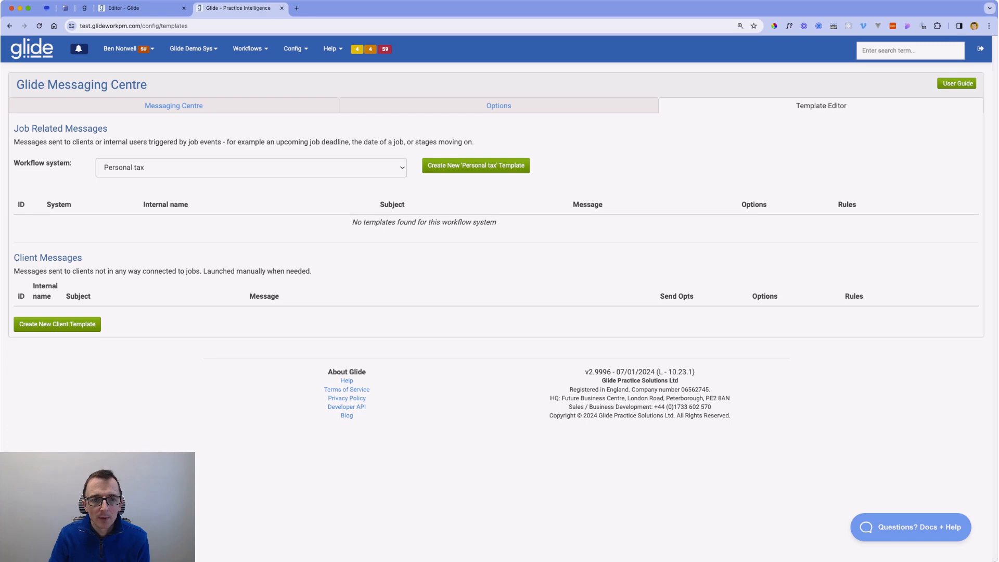
- Start a new job-related message template for the VAT returns workflow system
click(251, 167)
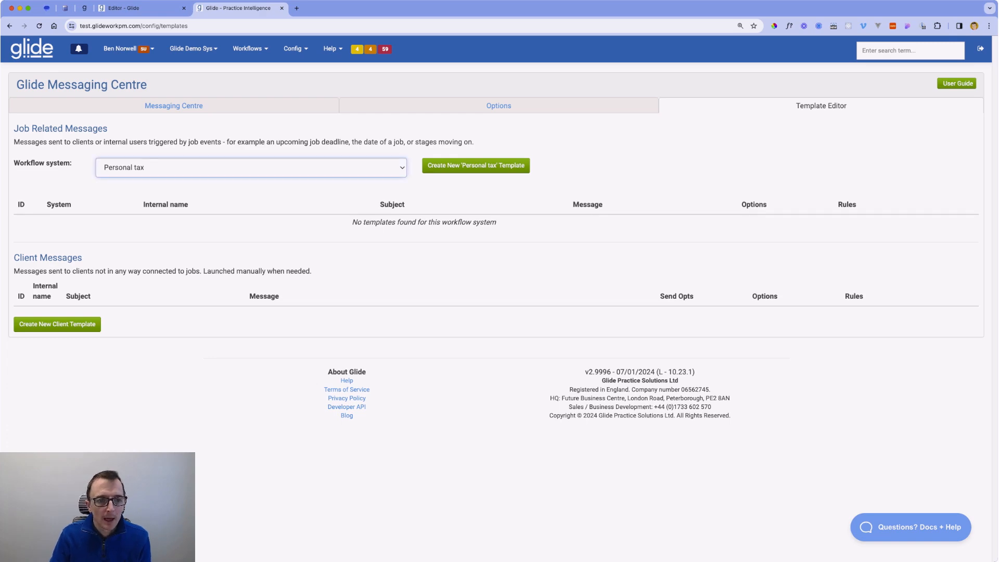
click(251, 167)
click(474, 165)
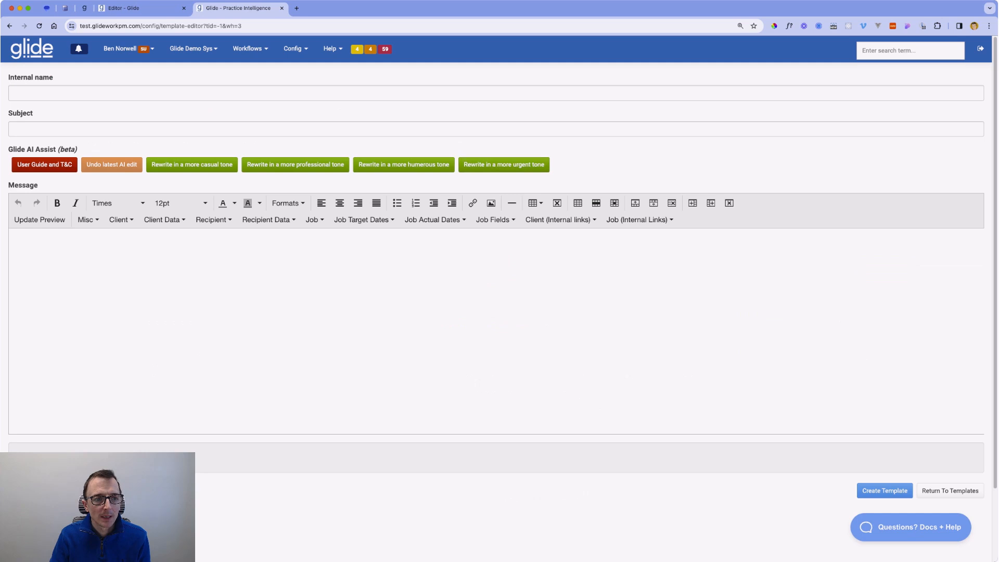
- Enter "Notify team member that they have a VAT job" as the template's internal name
click(496, 93)
text(Notify team member)
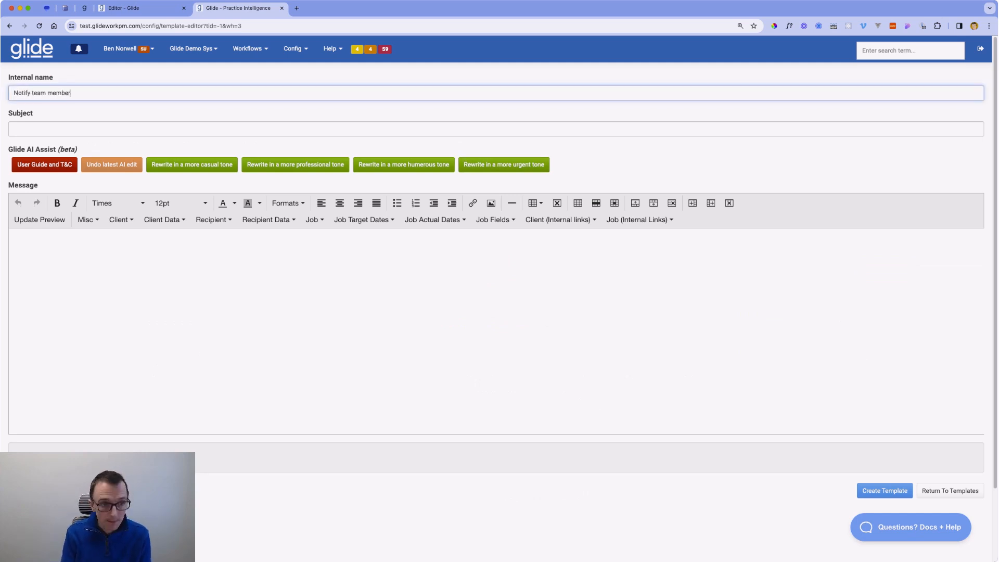
text( th)
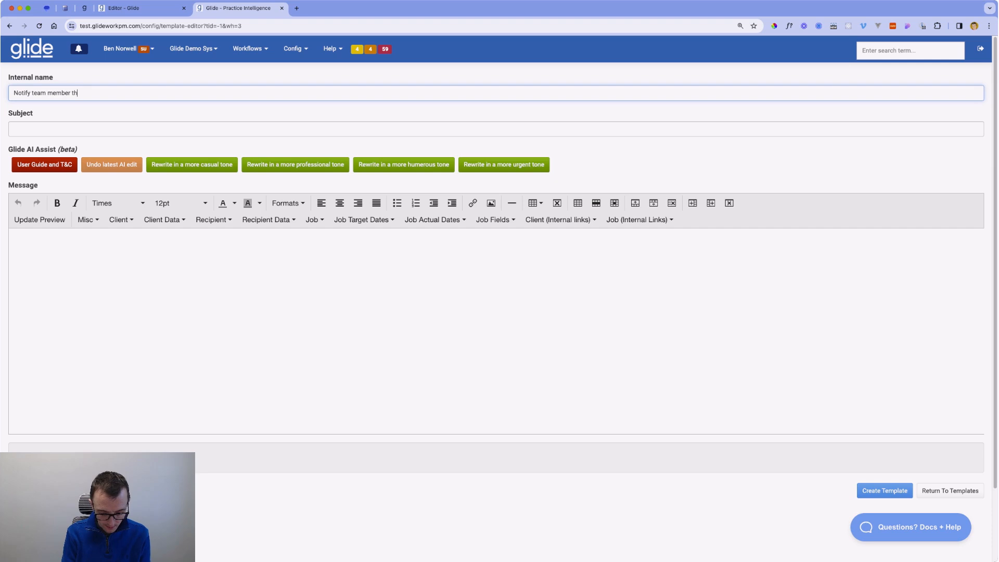
text(at they have a VAT job)
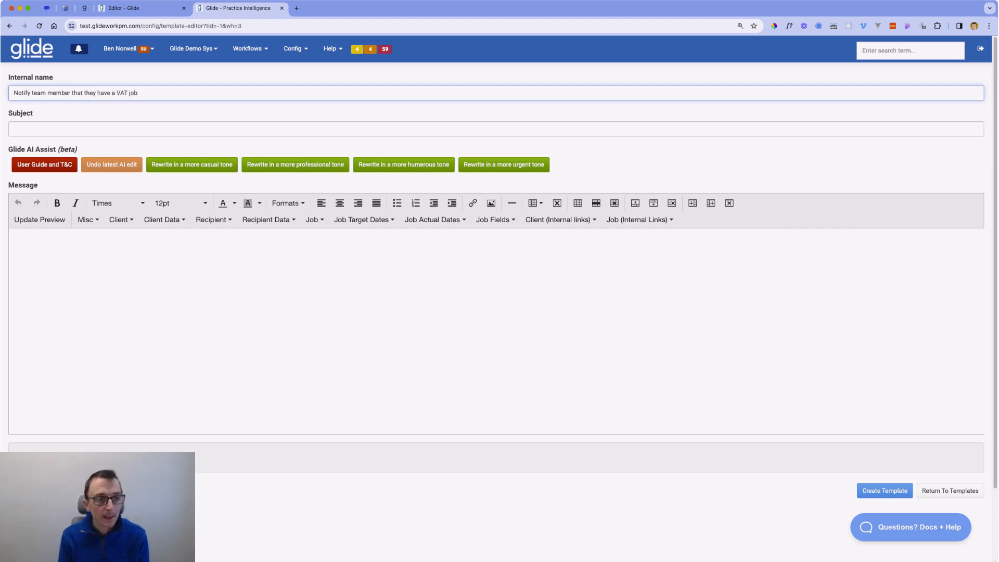
key(Tab)
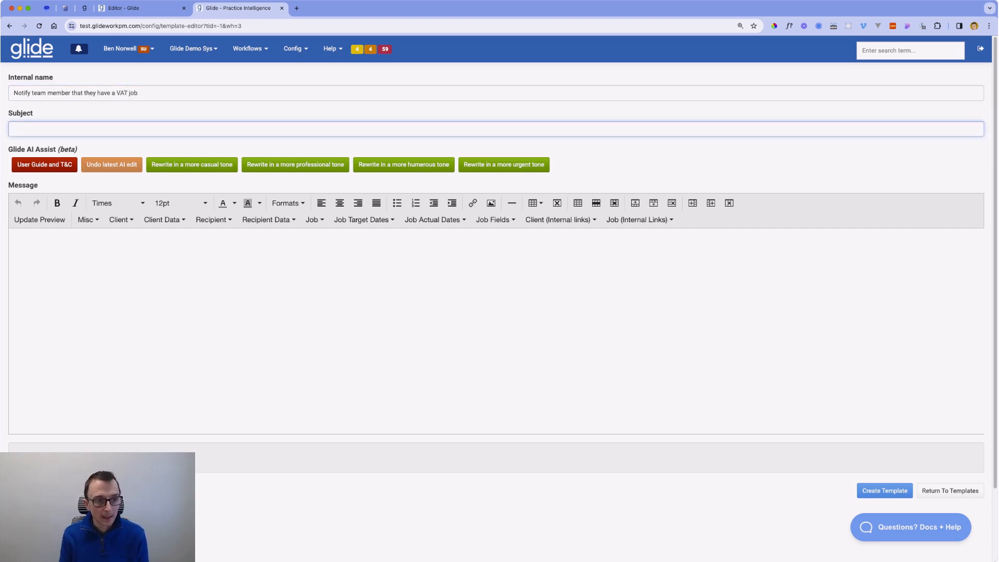
- Set the template's subject to "VAT allocated - {Client.Name}", using the client name merge field
text(VAT)
key(BackSpace)
key(BackSpace)
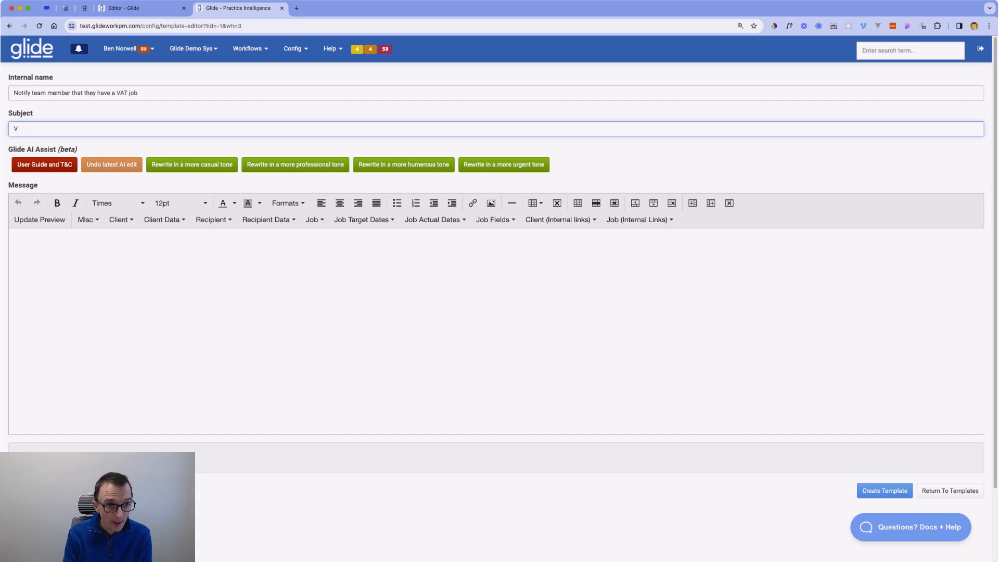
text(VAT allocated -)
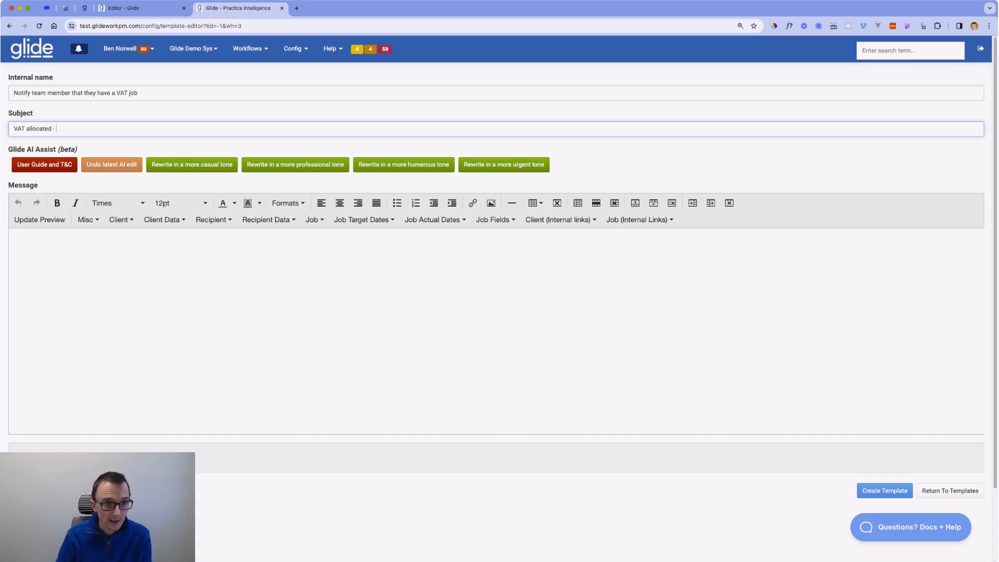
click(13, 238)
click(122, 220)
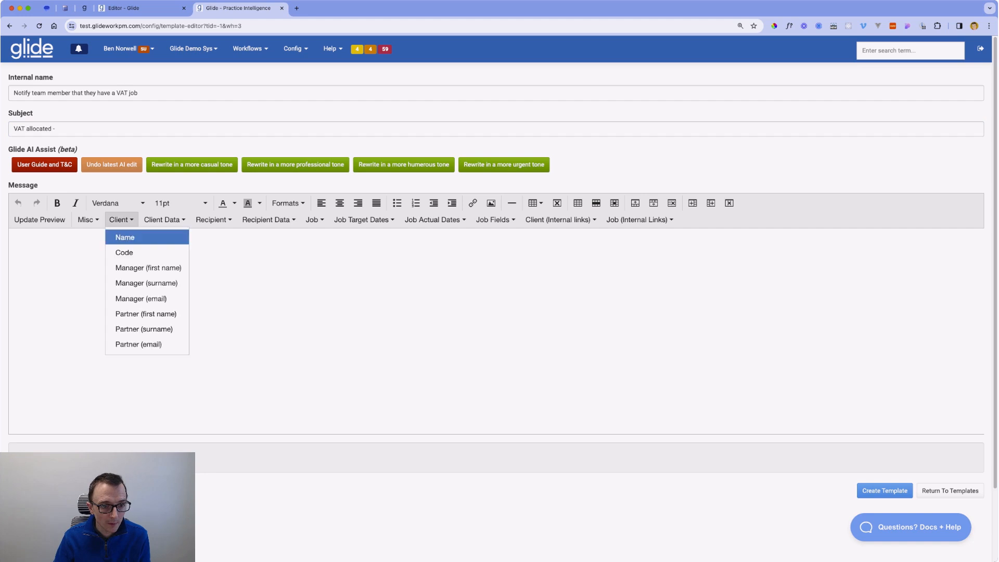
click(125, 238)
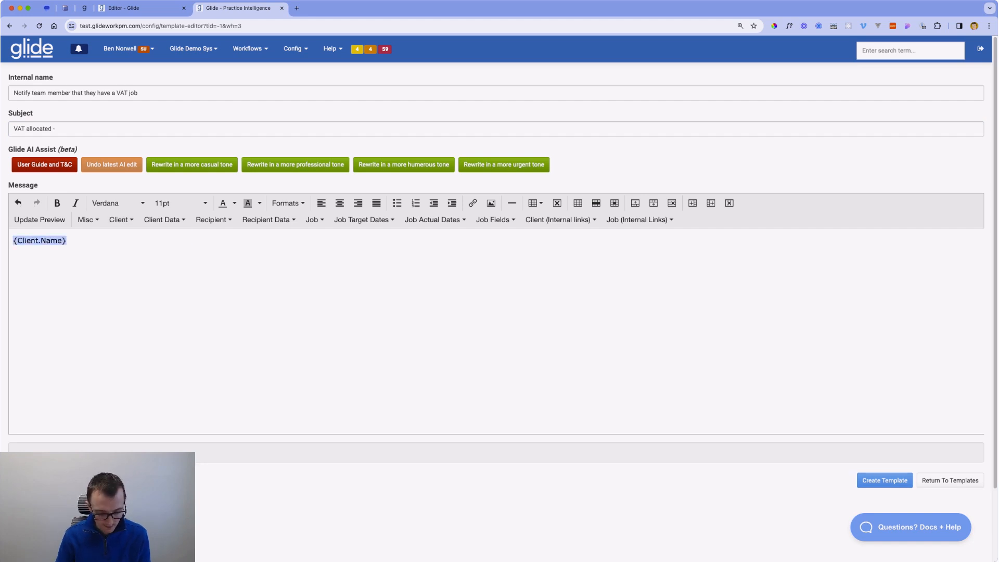
key(super+x)
click(208, 128)
key(super+v)
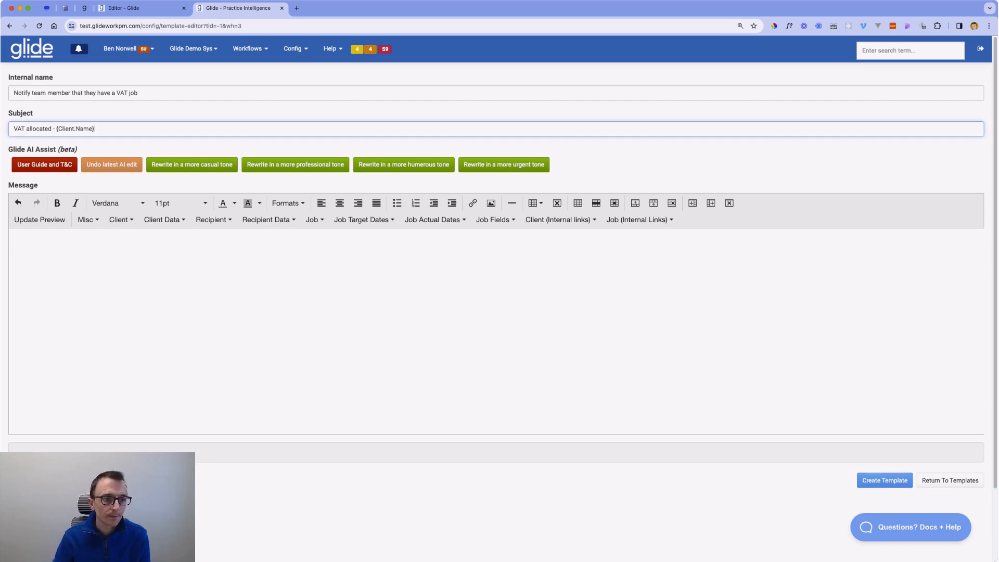
- Begin the message body with the greeting "Hi {Recipient.FirstName}," using the recipient first name merge field
key(Tab)
key(Tab)
key(Tab)
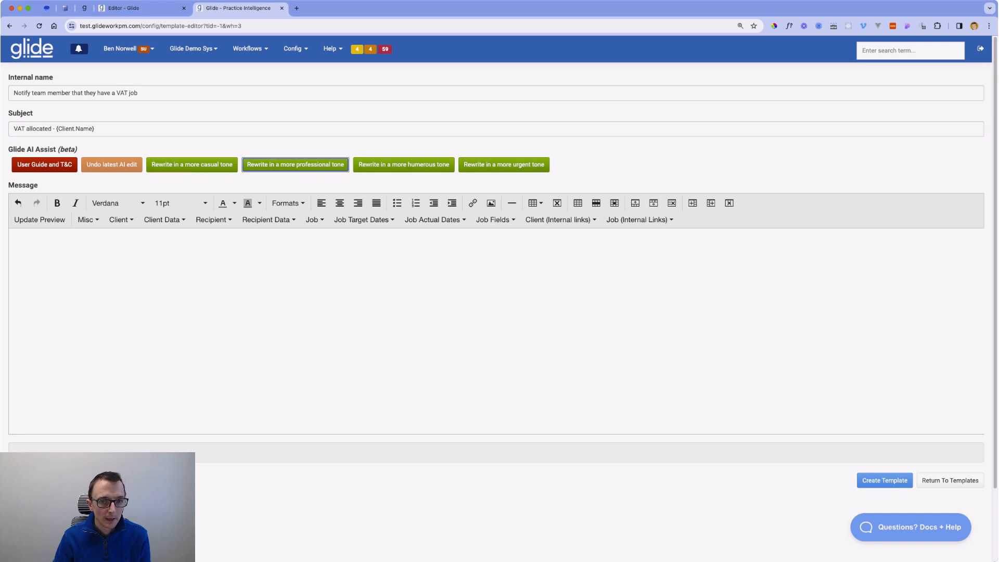
key(Tab)
key(Tab)
key(Tab)
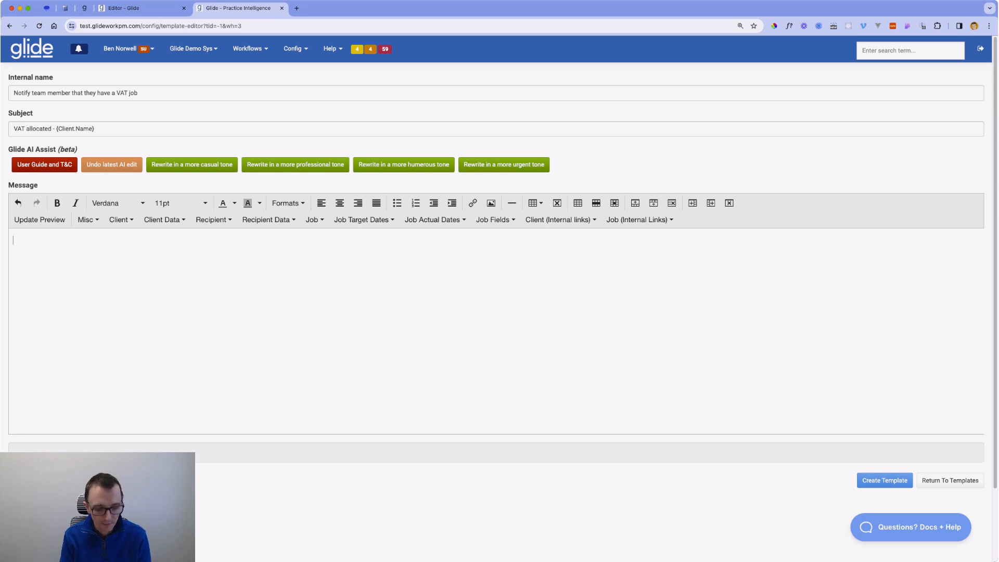
text(Hi)
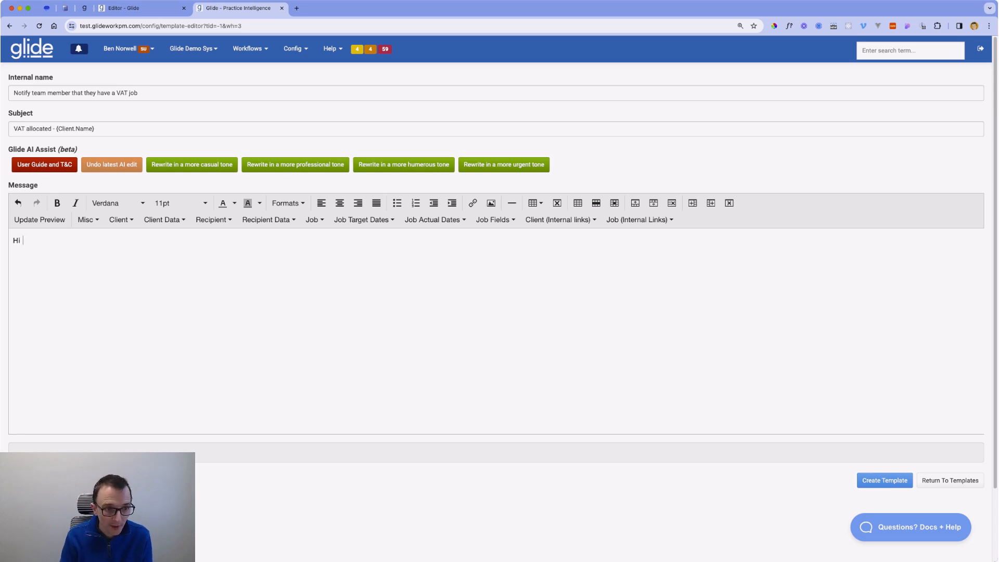
click(213, 219)
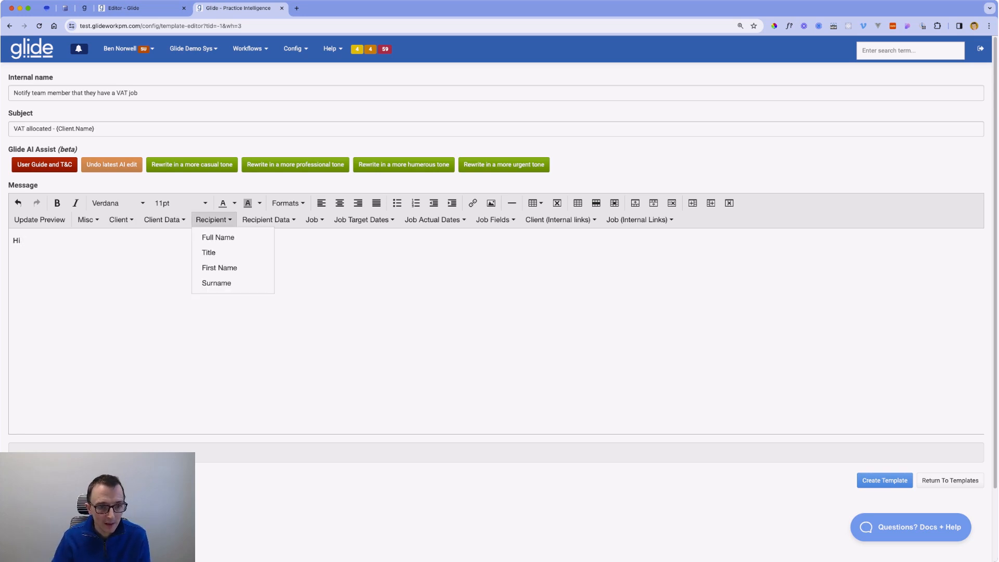
click(219, 268)
text(,)
- Add the line "This is an automated email from Glide to let you know that you have been allocated the following VAT job."
key(Return)
text(This is an automated email from Glide to let you know that you have been allocated)
key(BackSpace)
key(BackSpace)
text(d the following VAT job. )
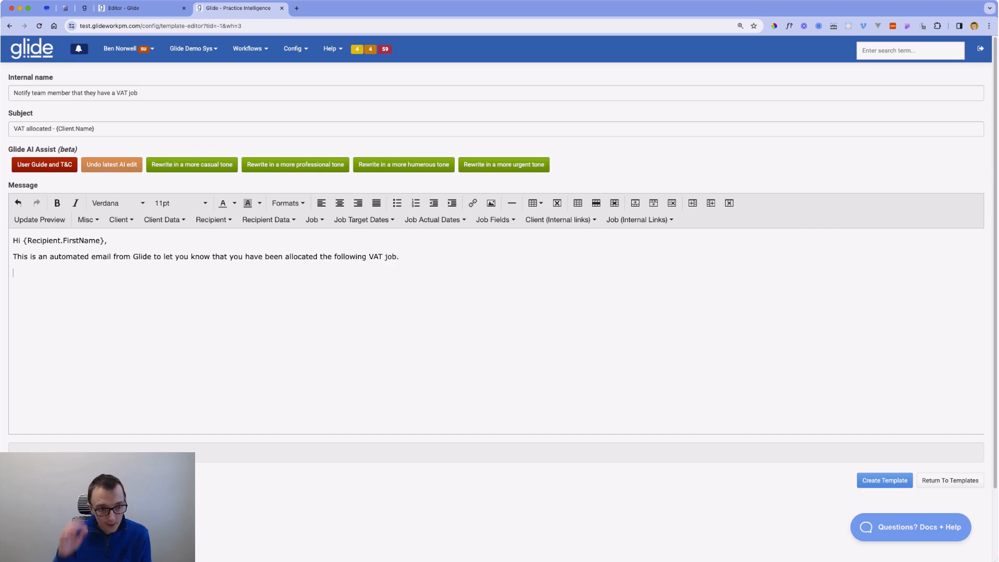
- Add the line "Client: {Client.Name} ({Client.Code})" to the message, using the client name and code merge fields
text(CLient)
key(BackSpace)
key(BackSpace)
key(BackSpace)
key(BackSpace)
key(BackSpace)
text(lient:)
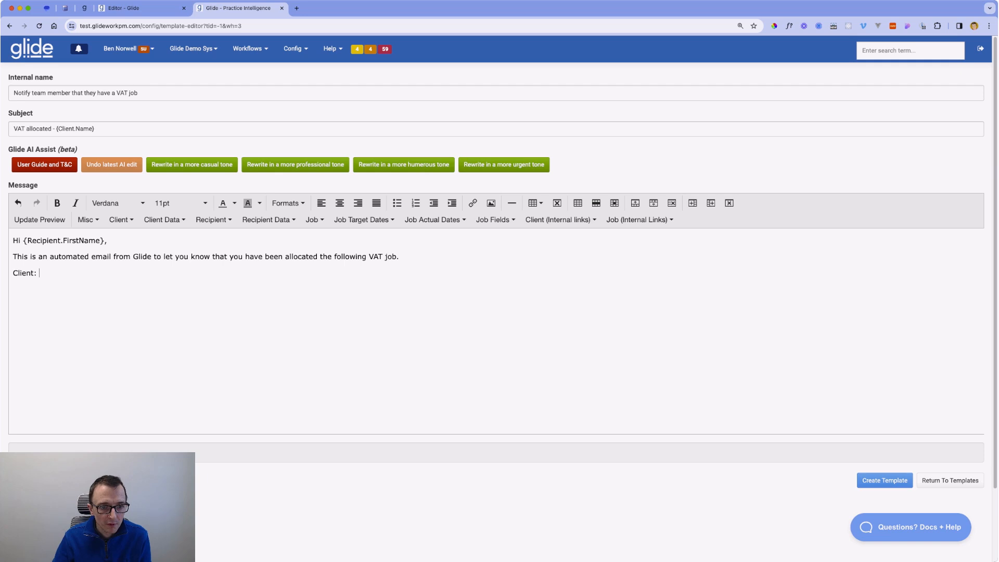
click(119, 220)
click(125, 238)
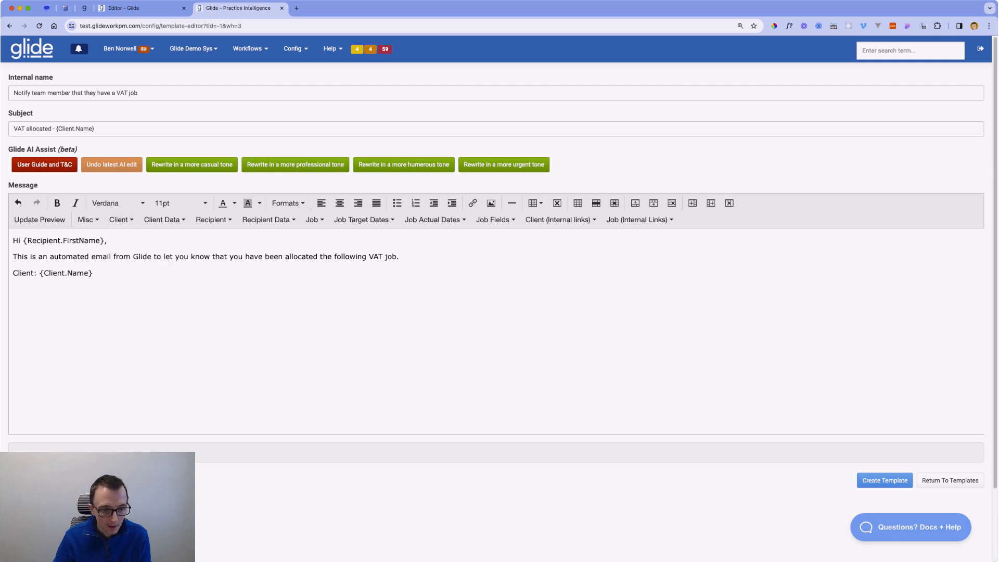
text(()
click(119, 220)
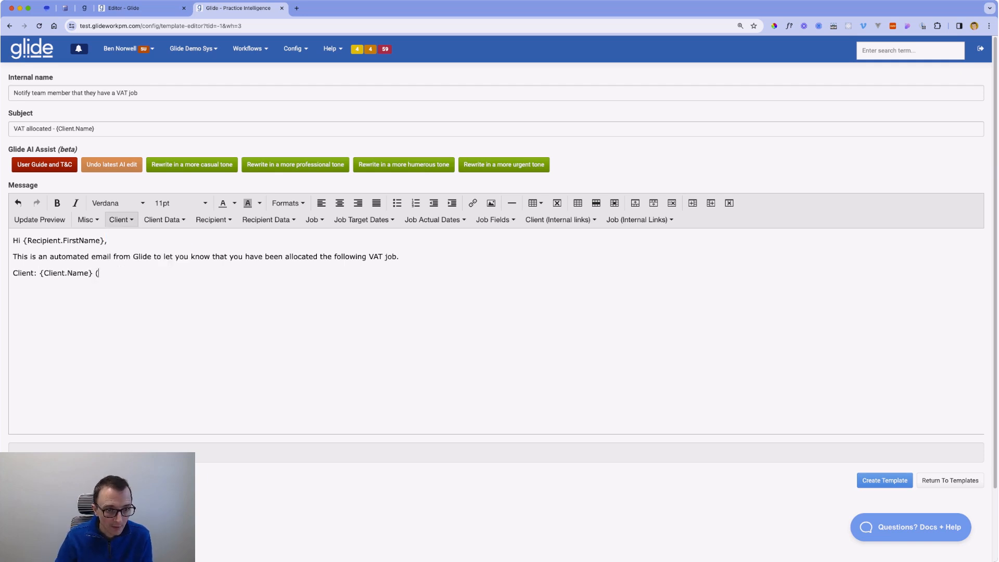
click(125, 252)
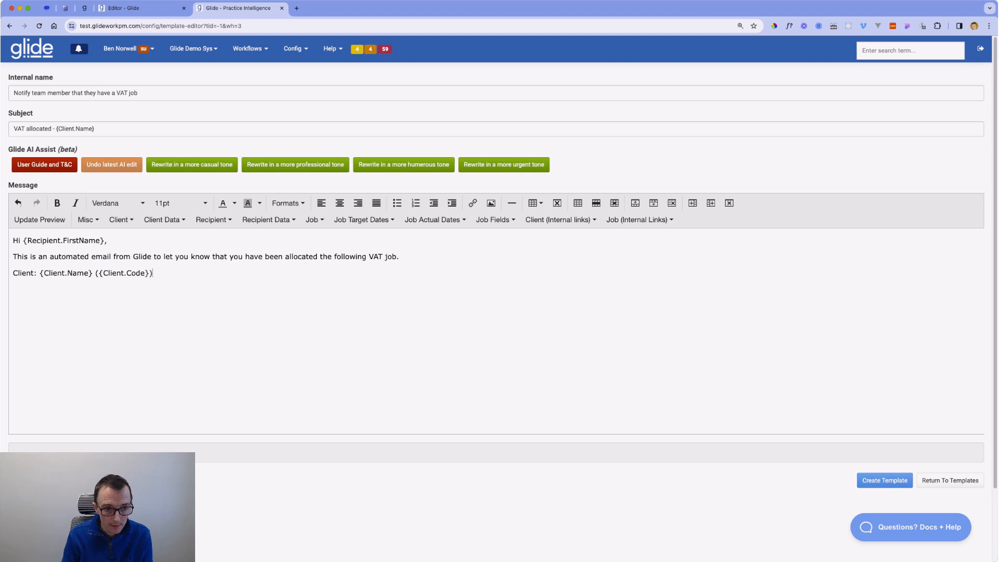
text())
- Add the line "Period end: {Job.Date}" below the client line, using the job date merge field
key(Return)
text(Perios endL:)
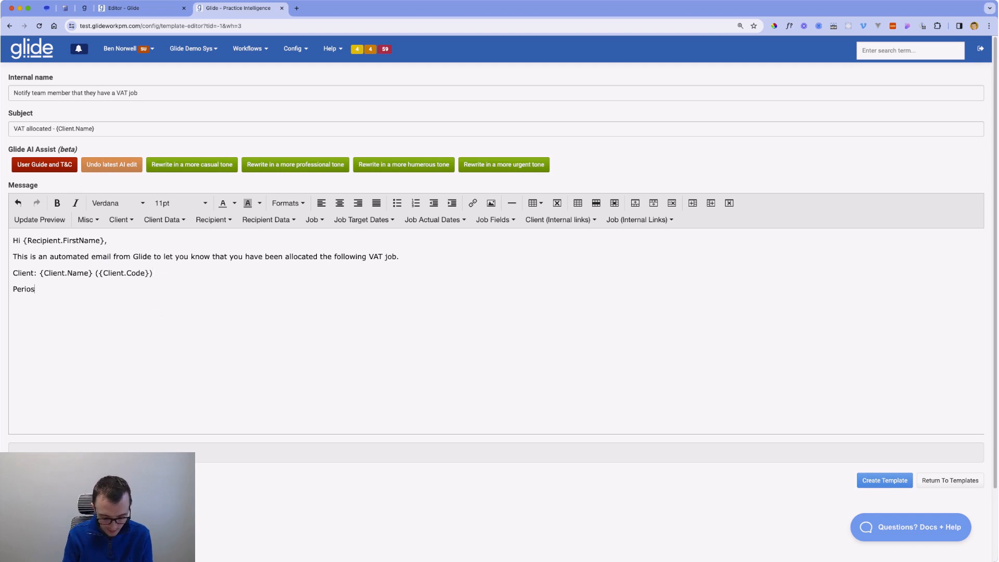
key(BackSpace)
key(BackSpace)
key(BackSpace)
key(BackSpace)
key(BackSpace)
key(BackSpace)
key(BackSpace)
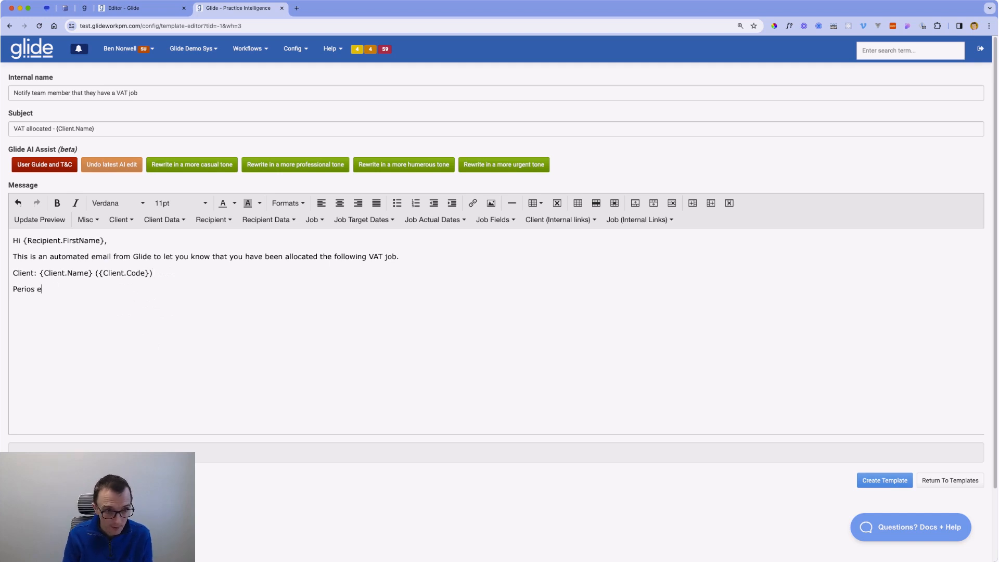
text(d end:)
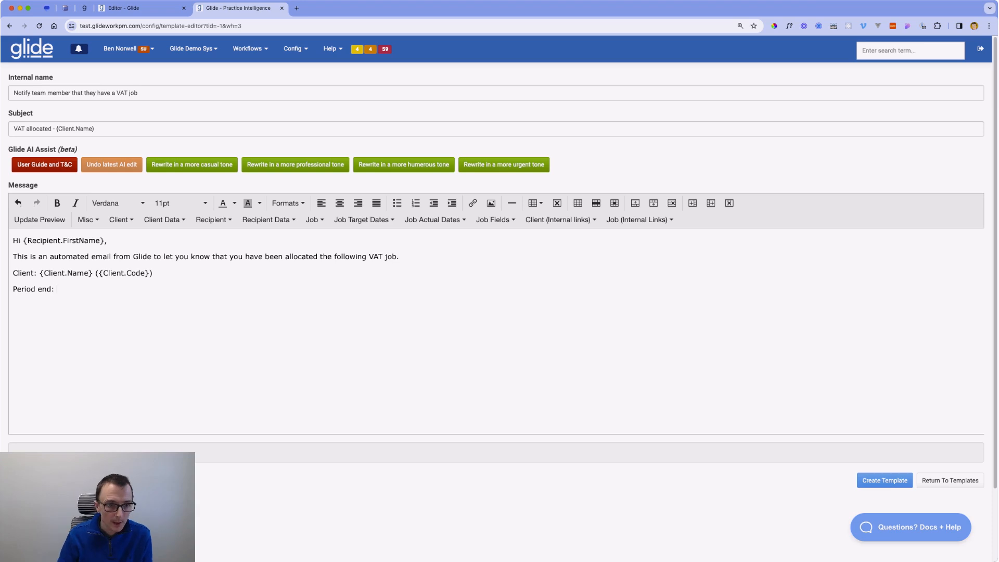
click(312, 220)
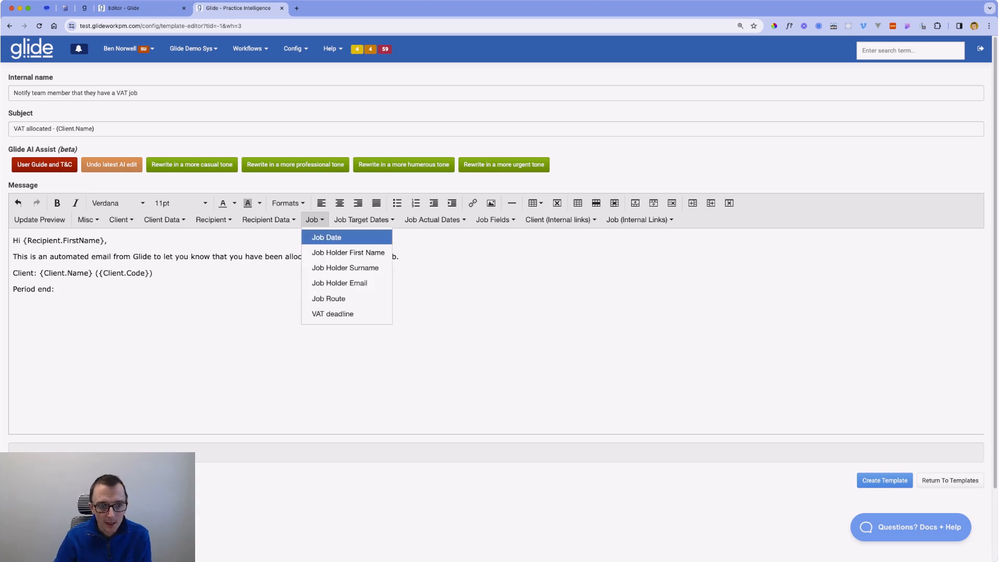
click(318, 237)
- Add a "Deadline:" line below the period end, filled with the job's VAT deadline merge field
text(Deadline)
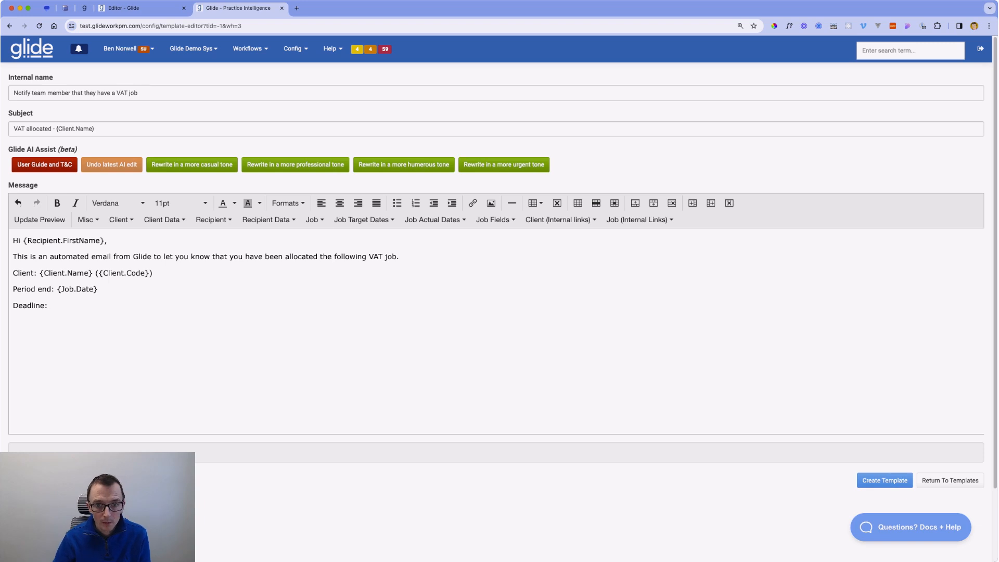
text(:)
click(312, 219)
click(328, 312)
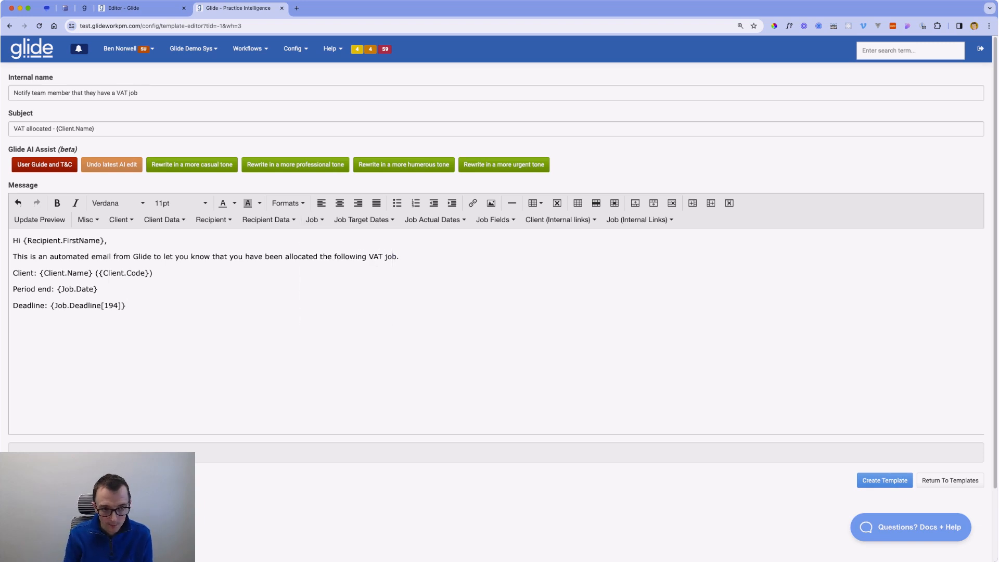
- Add the closing line "Please ensure this job is completed in a timely fashion" below the deadline
text(Please)
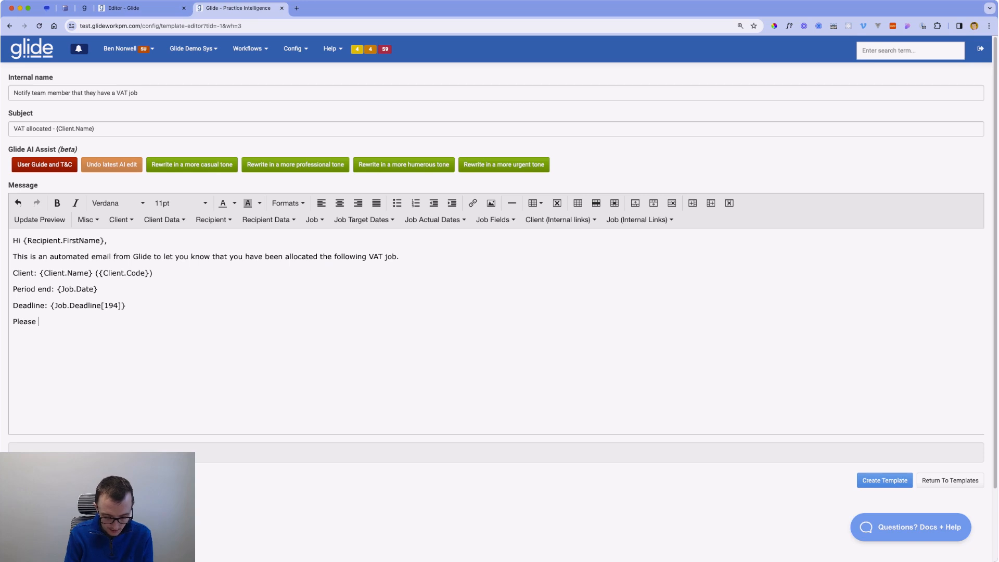
text( ensure this)
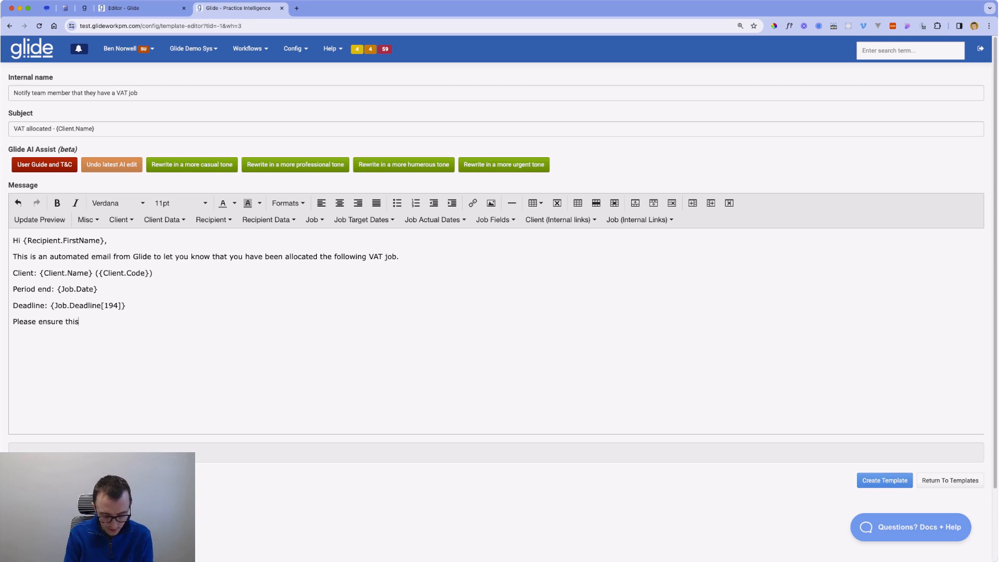
text( job is completd)
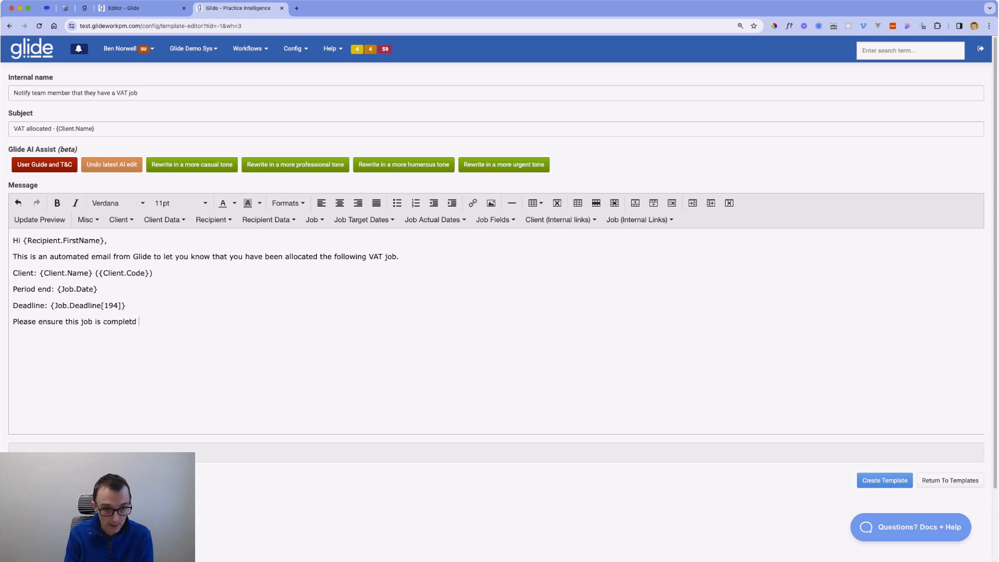
key(BackSpace)
key(BackSpace)
text(ed in a timely)
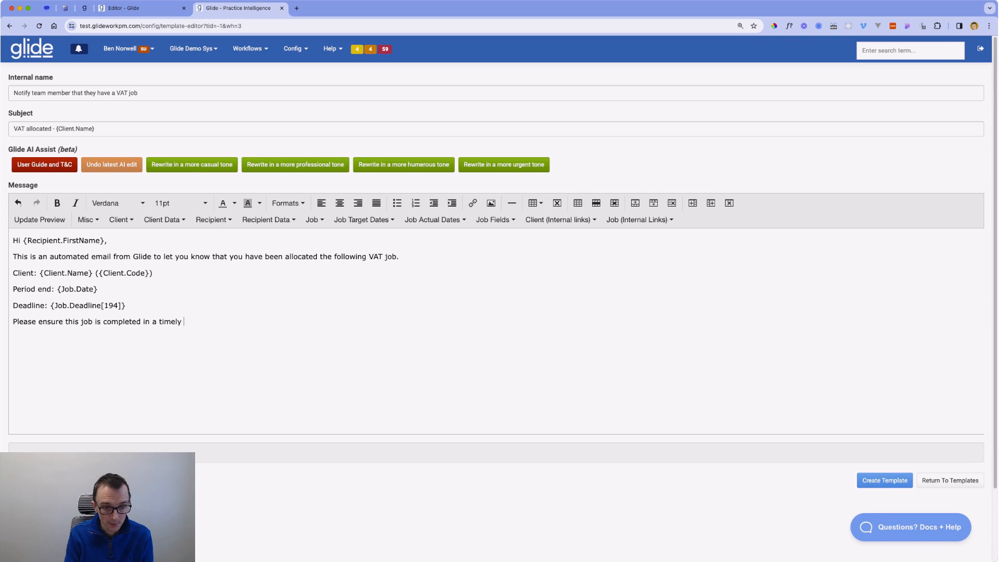
text( fashion)
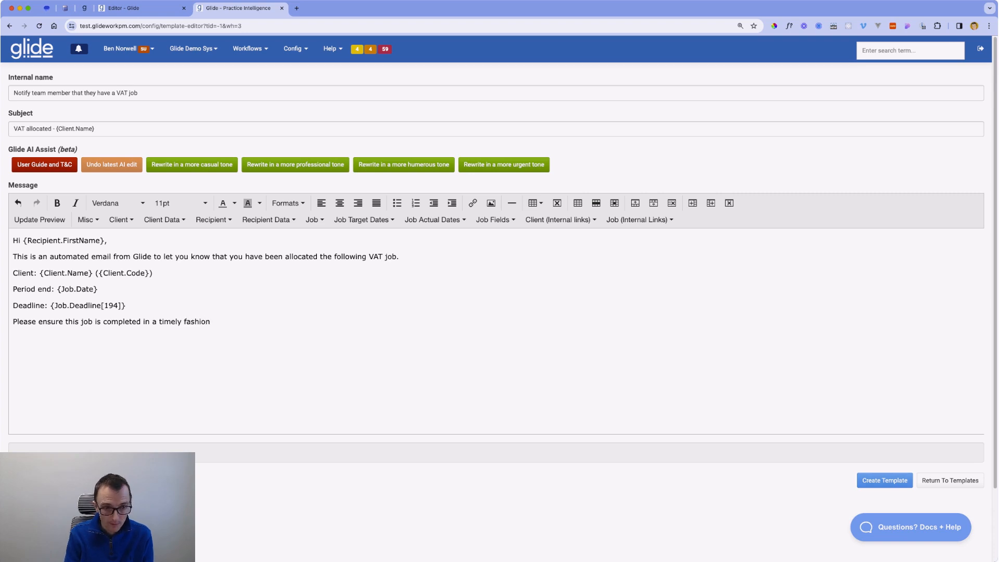
- Extend the sentence with ", we aim to send draft VAT to clients at least 1 week before the deadline or within 5 days of the job being allocated."
text(, we aim to send draft VAT to clients at least )
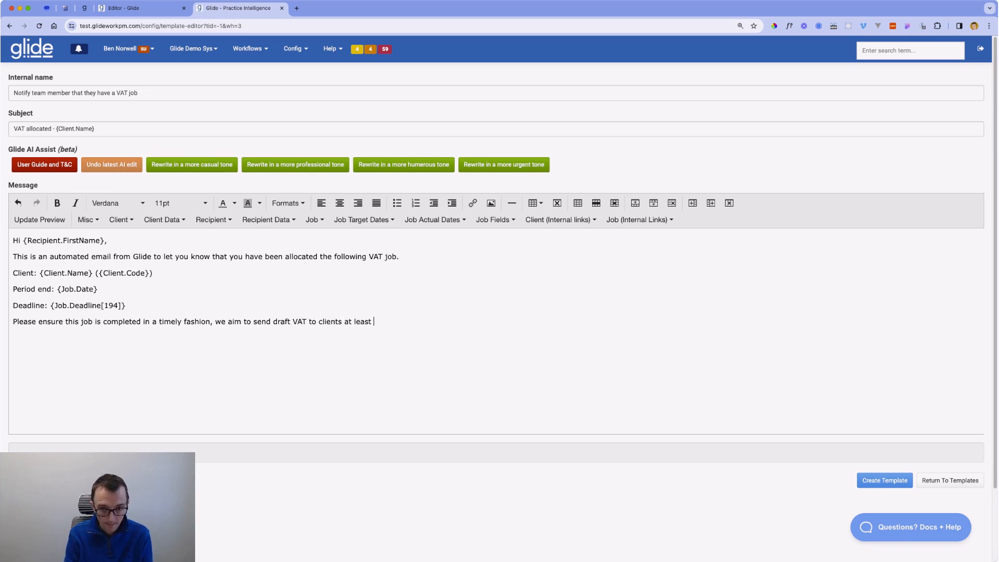
text(1 week before the d)
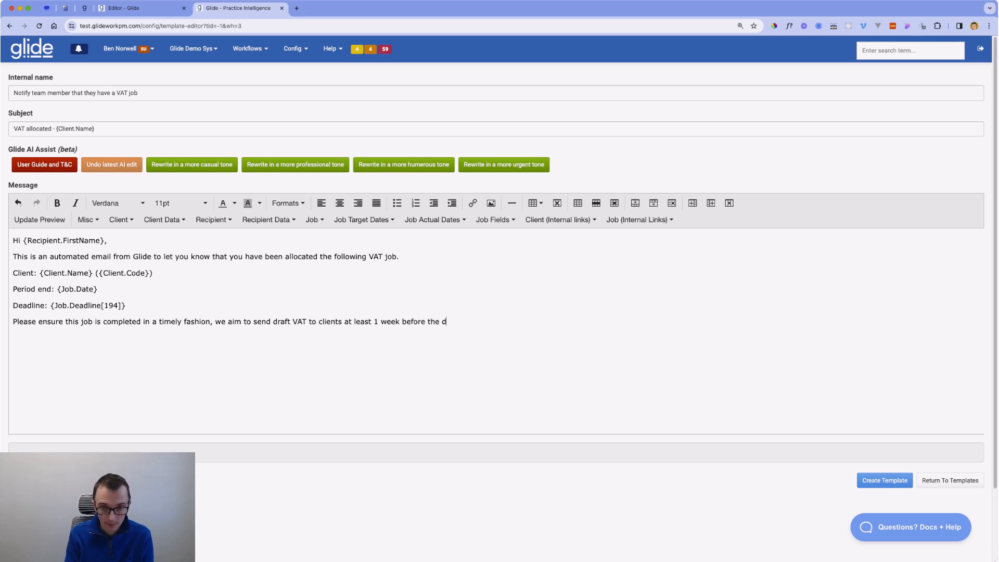
text(eadline or within 5 days of)
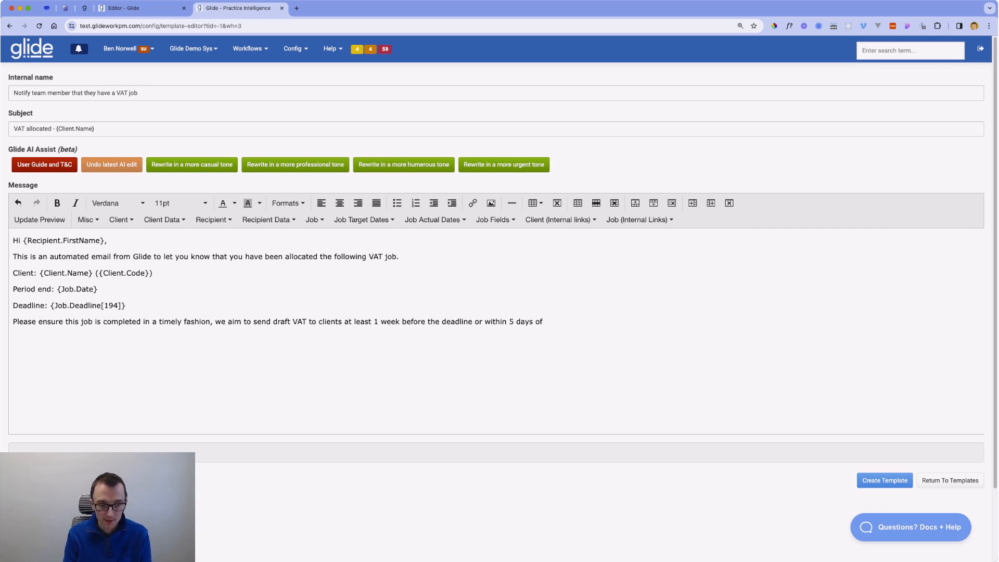
text( the job be)
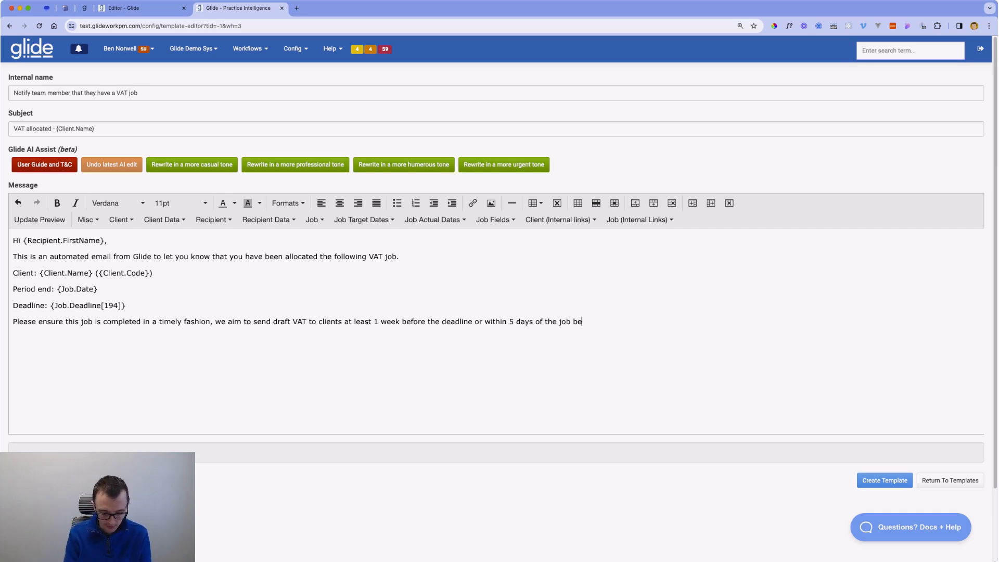
text(ing allocated. )
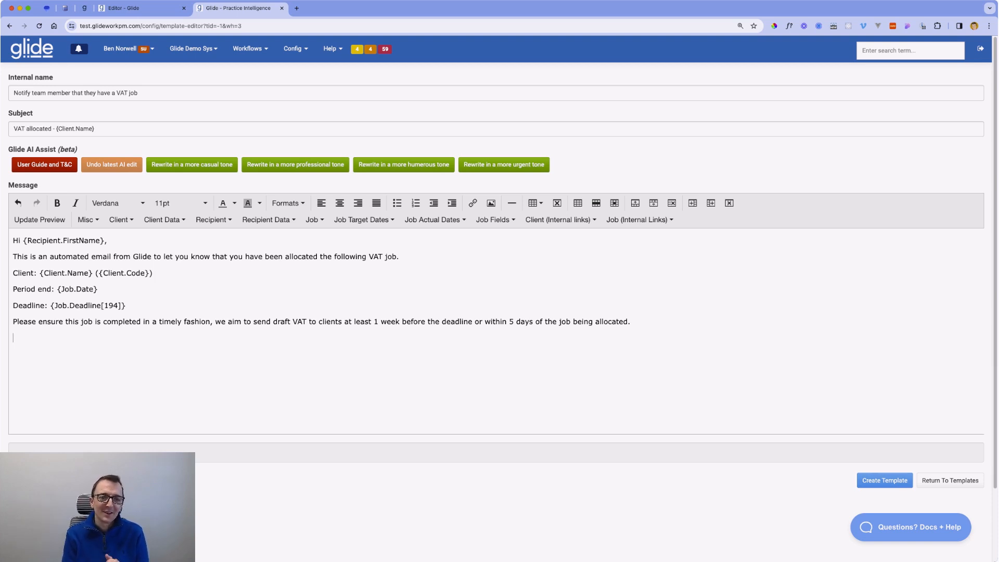
- Add the sign-off "Thanks" on a new line of the message and create the template
text(Thanks)
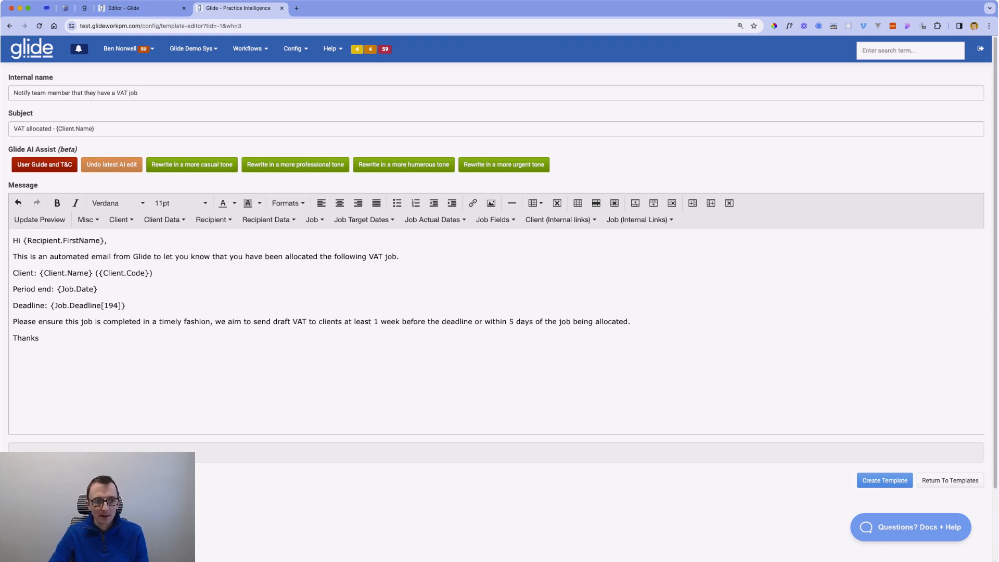
click(884, 480)
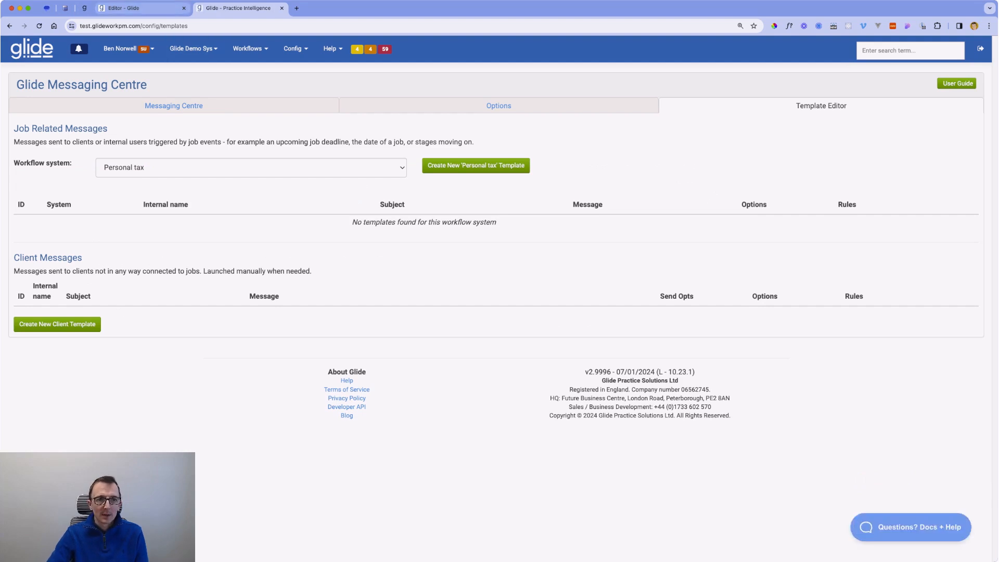
- Open the VAT returns workflow system for editing
click(294, 49)
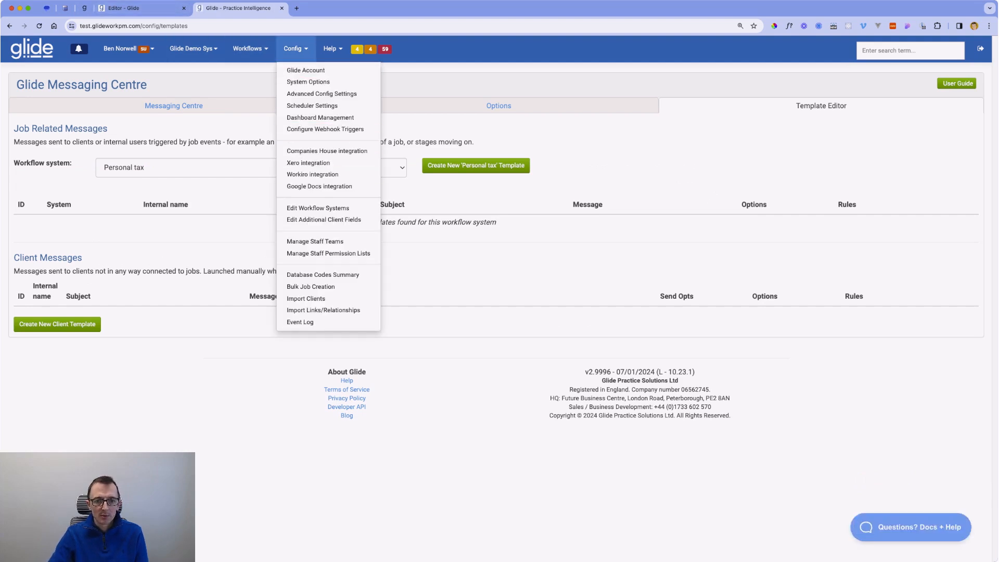
click(318, 208)
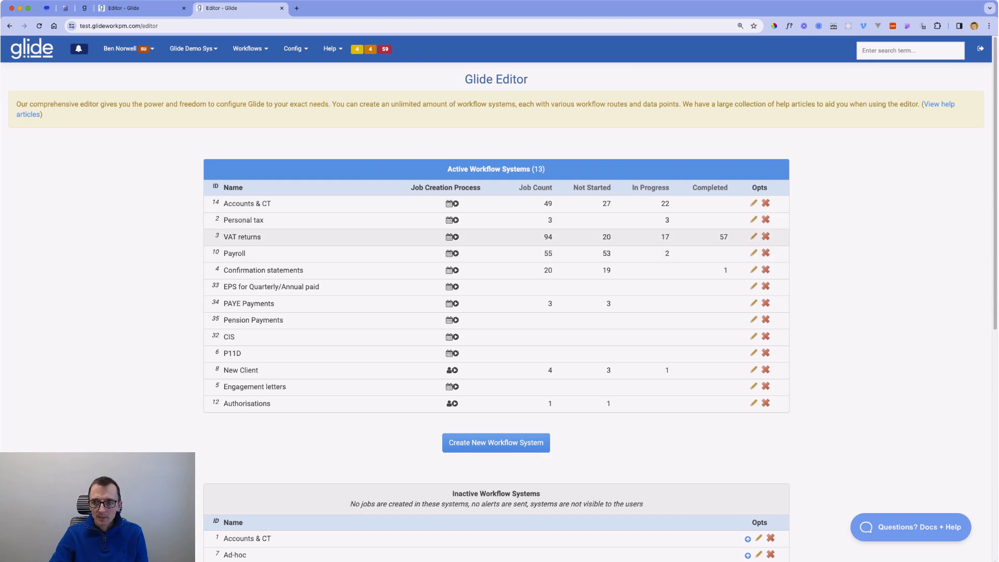
click(243, 236)
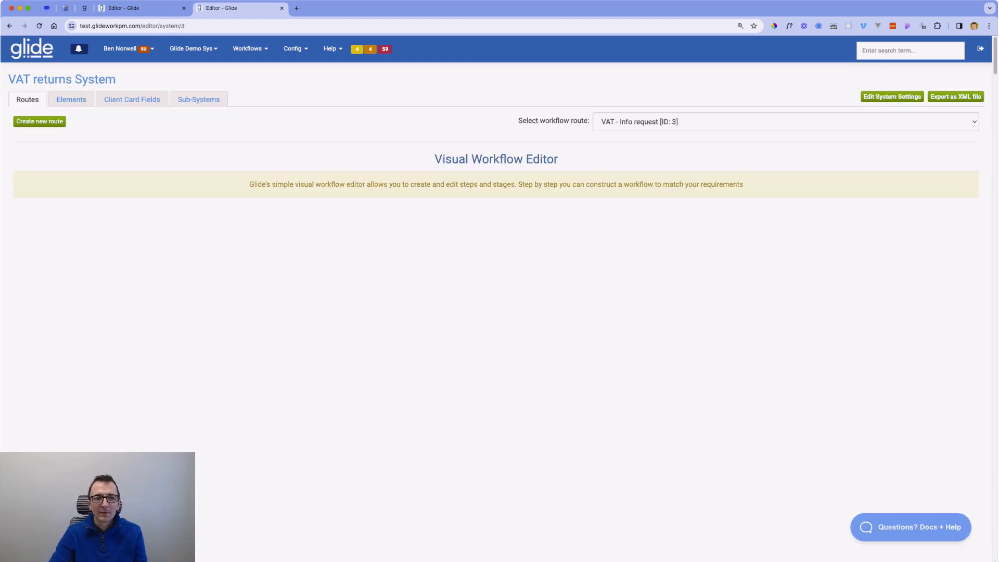
- Start a new progress button from the Ready to start stage, with "Job allocated" as both its name and description
scroll(243, 312, down, 10)
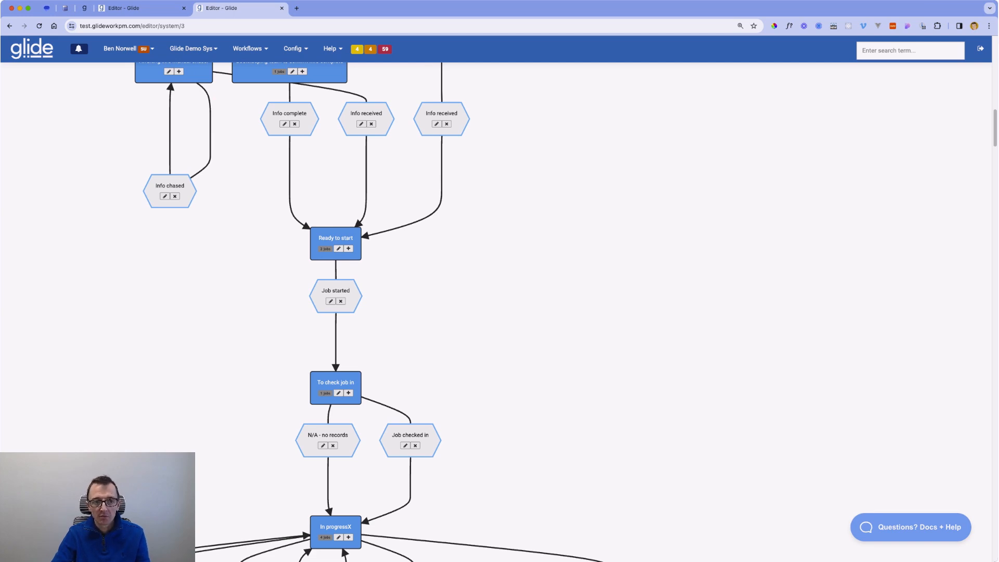
scroll(499, 313, up, 1)
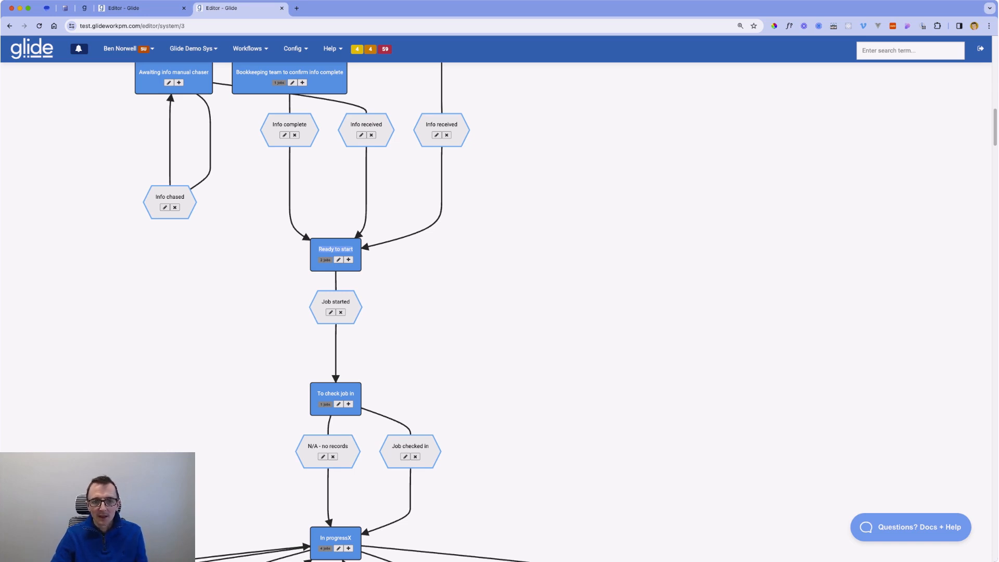
click(335, 249)
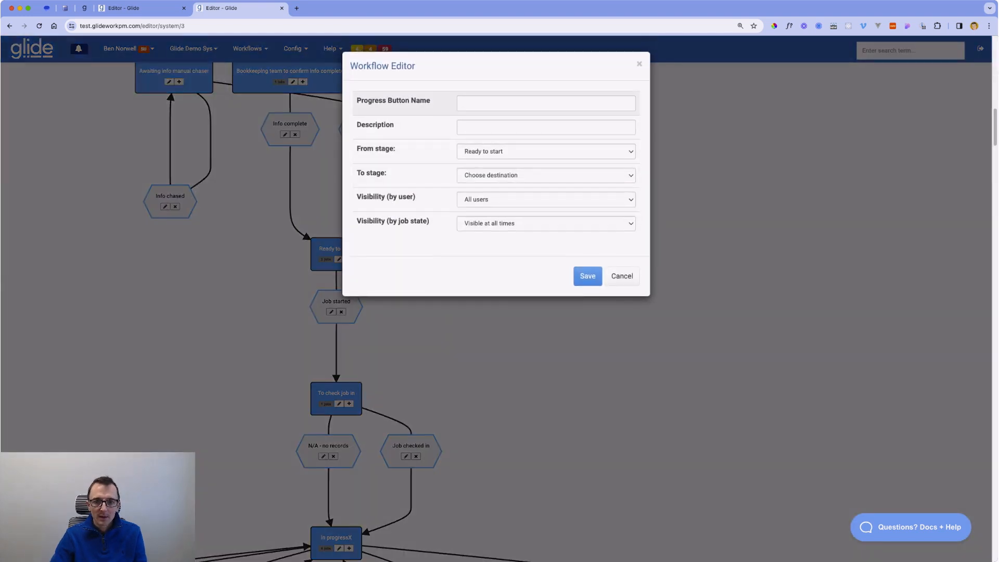
text(Job allocated)
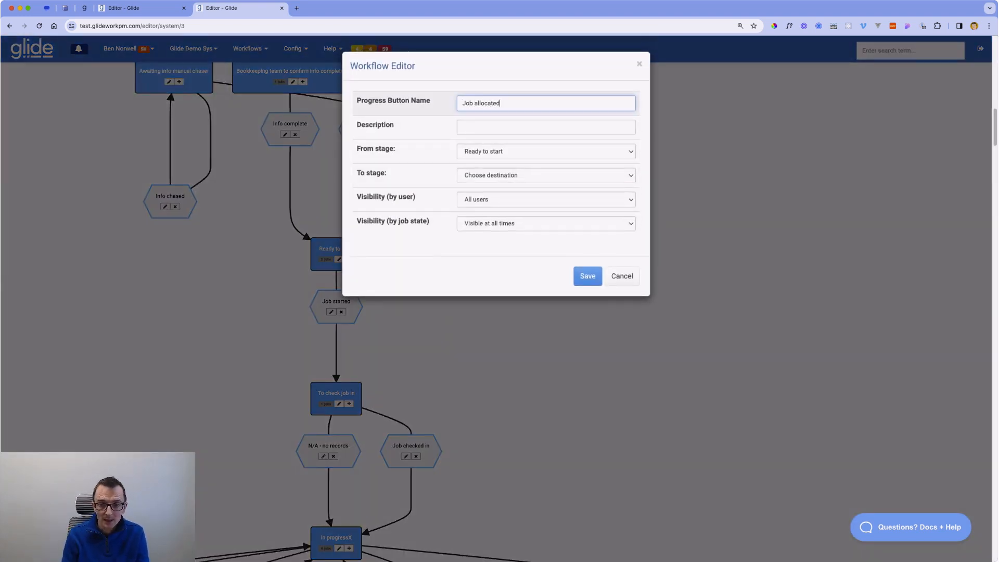
key(super+a)
key(super+c)
key(Tab)
key(super+v)
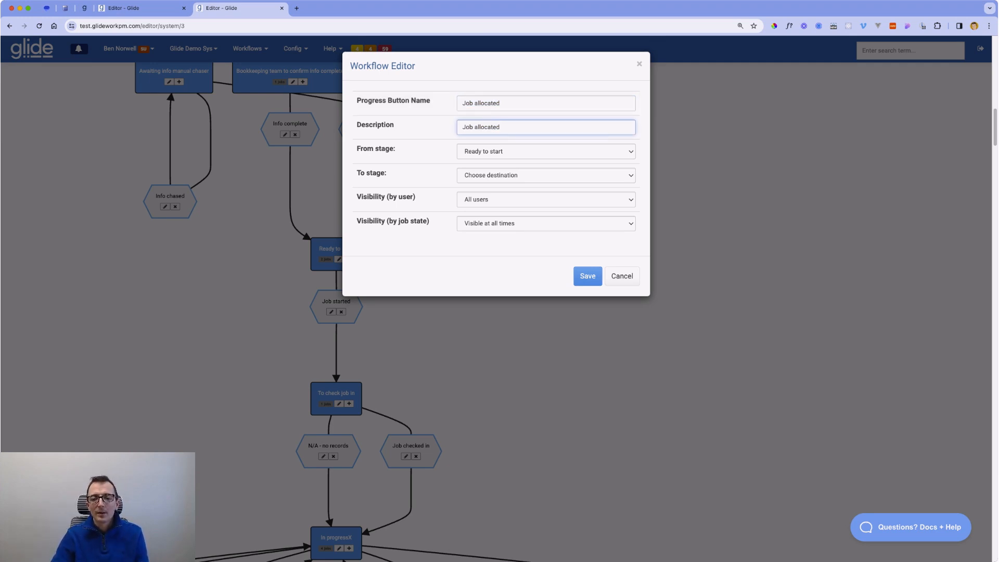
- Make the new progress button lead back to the Ready to start stage and save it
key(Tab)
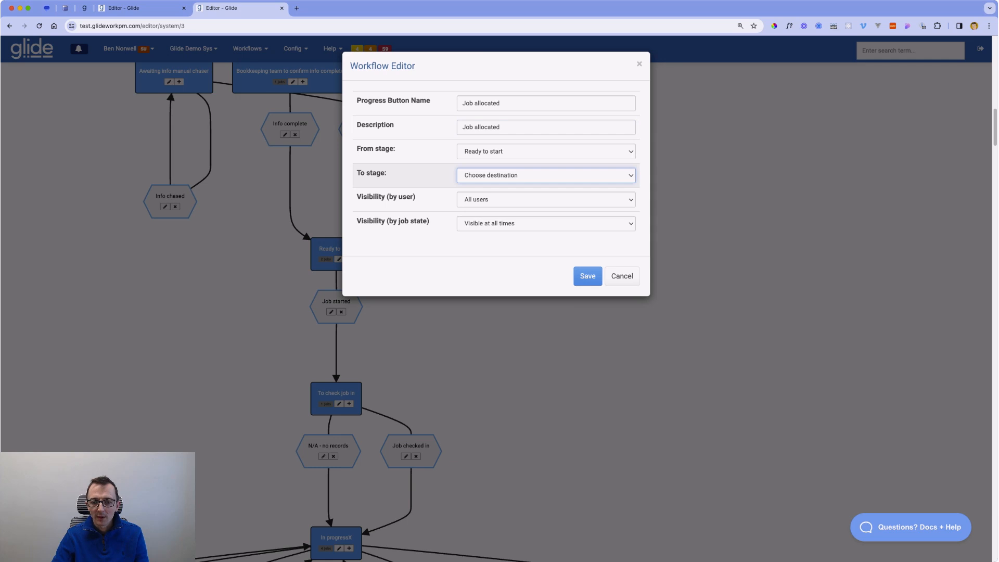
click(492, 239)
click(587, 276)
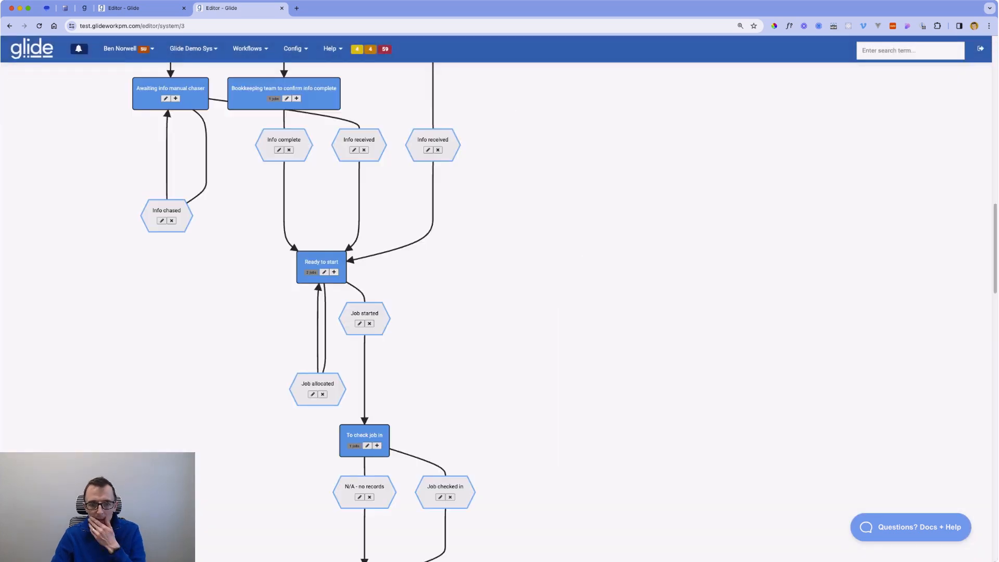
- Add an action to the Job allocated step that emails the Preparer using the template "Notify team member that they have a VAT job"
drag(301, 384, 334, 384)
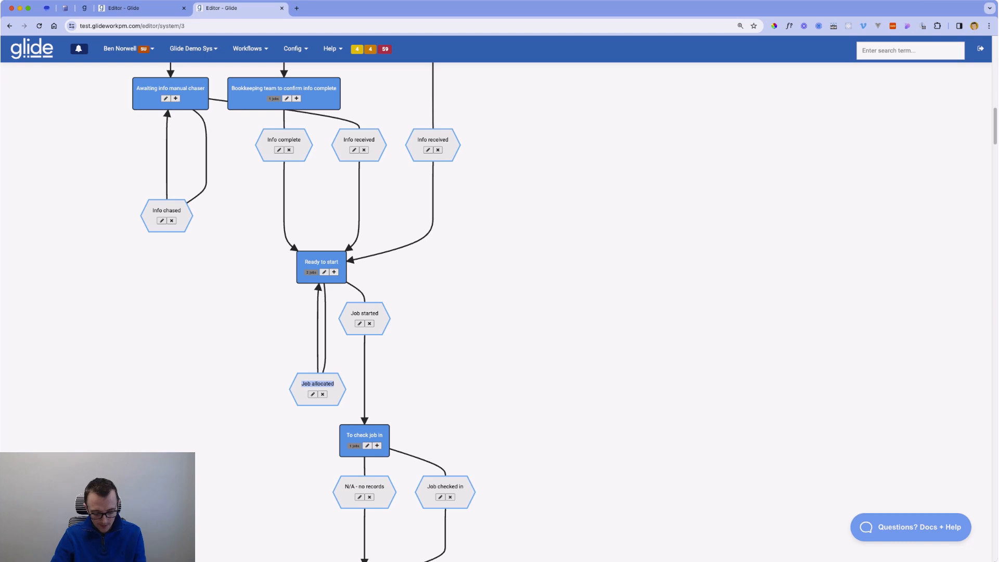
key(super+f)
key(super+v)
key(Return)
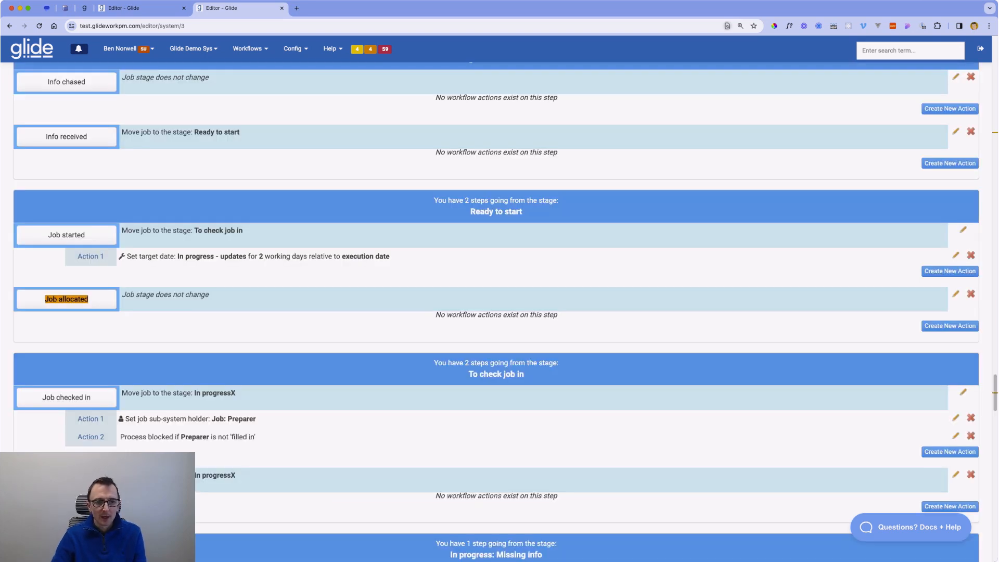
click(950, 326)
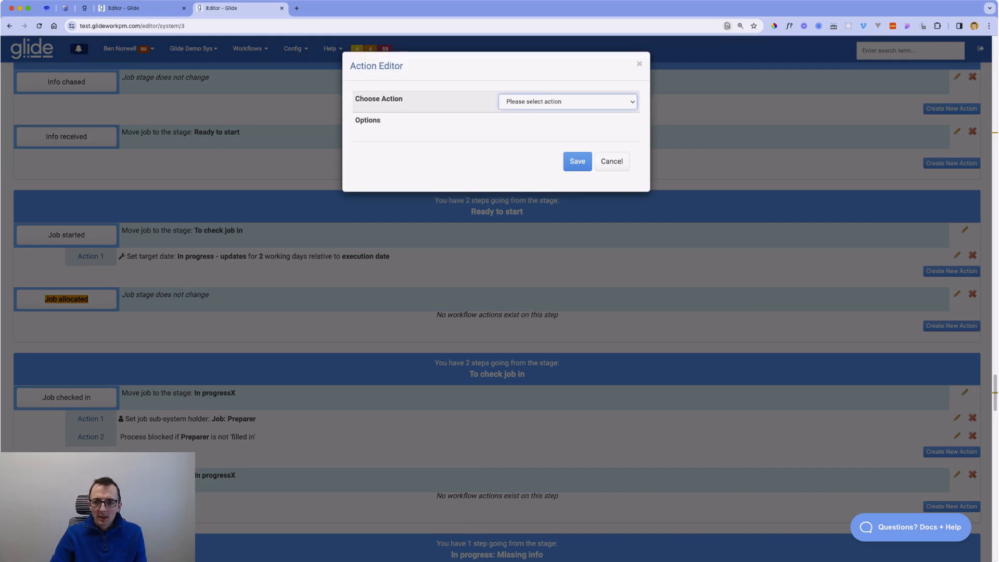
click(554, 167)
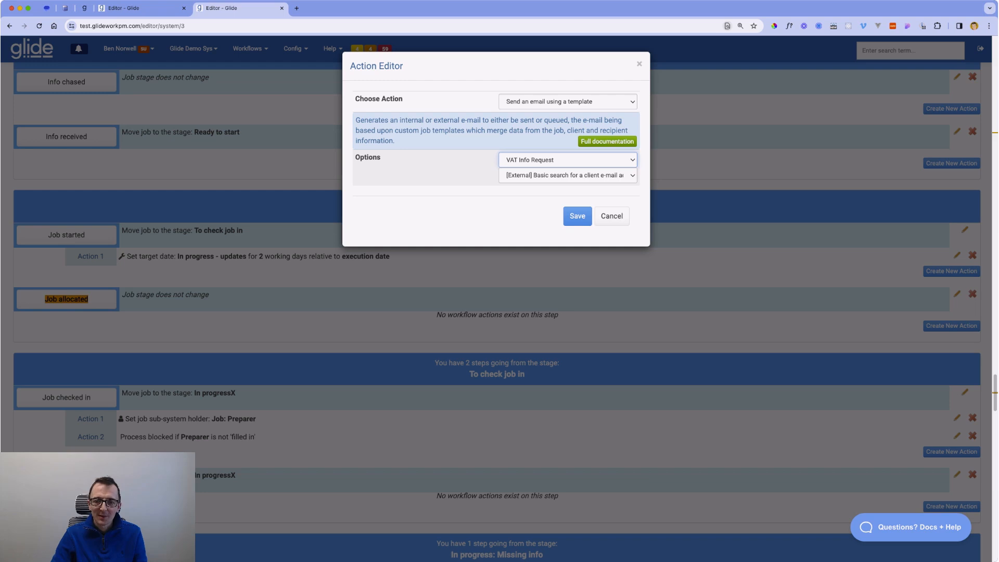
click(565, 160)
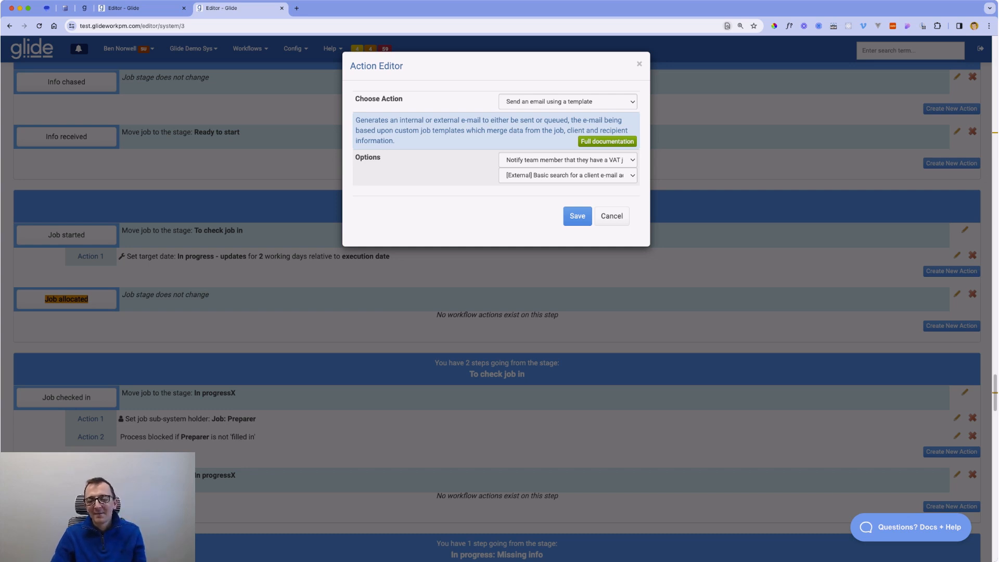
click(567, 175)
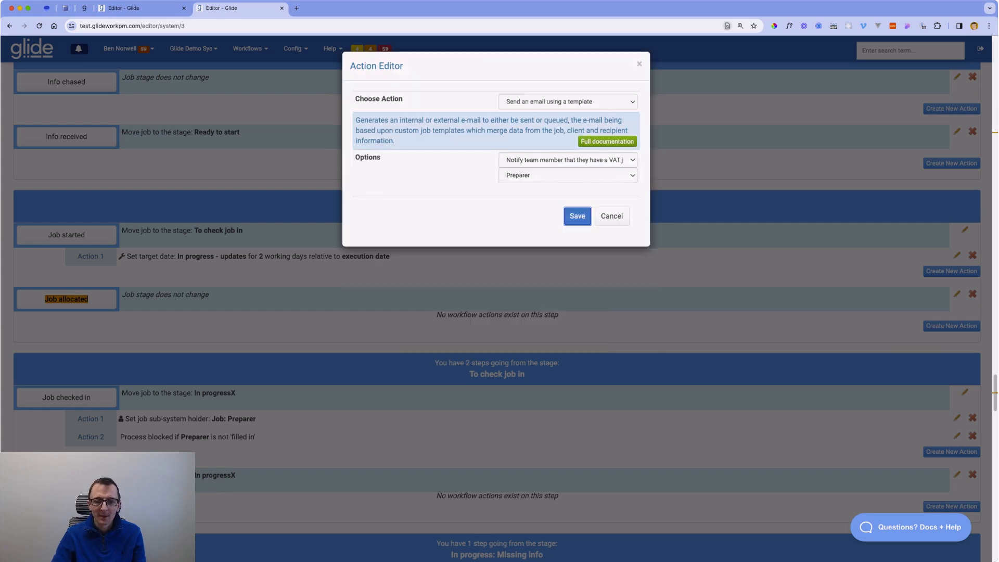
click(578, 216)
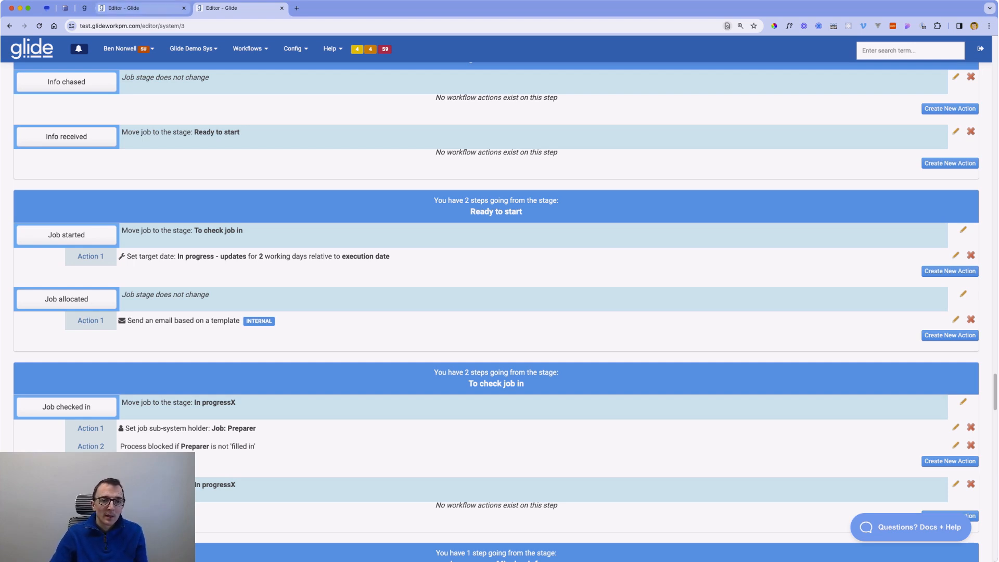
- Open the message template list for the VAT returns workflow system in the messaging centre
click(193, 49)
click(187, 162)
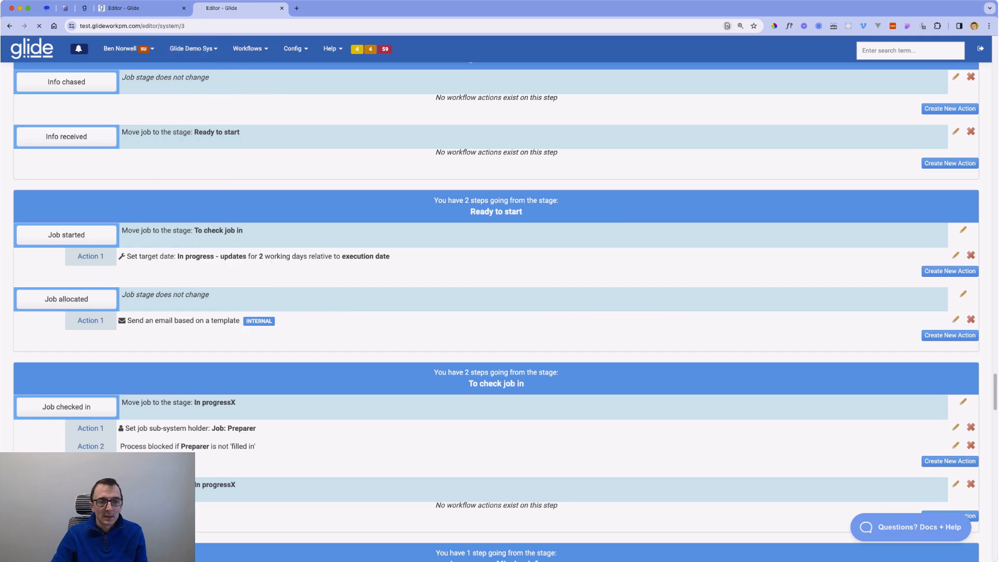
click(499, 105)
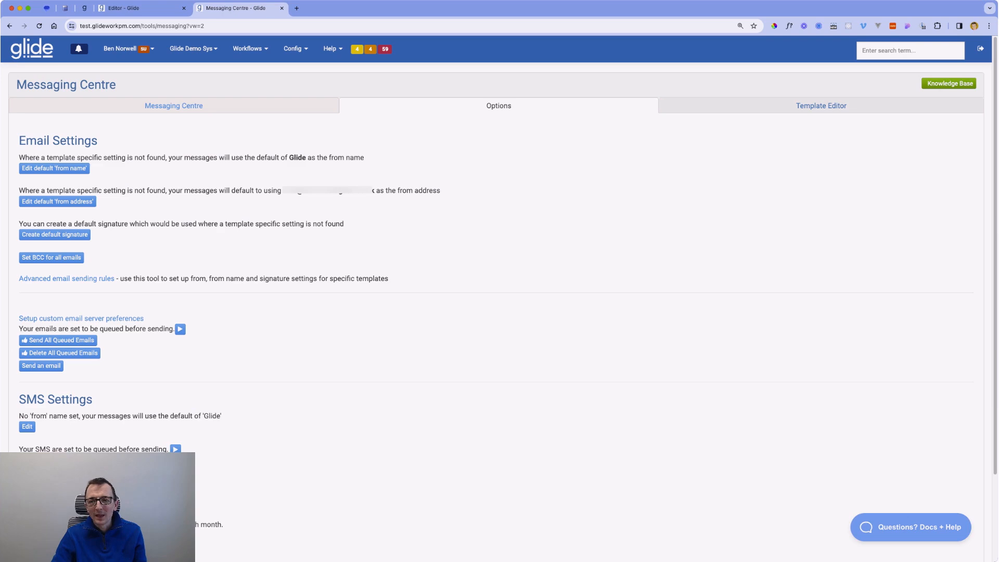
click(821, 106)
click(251, 167)
click(156, 179)
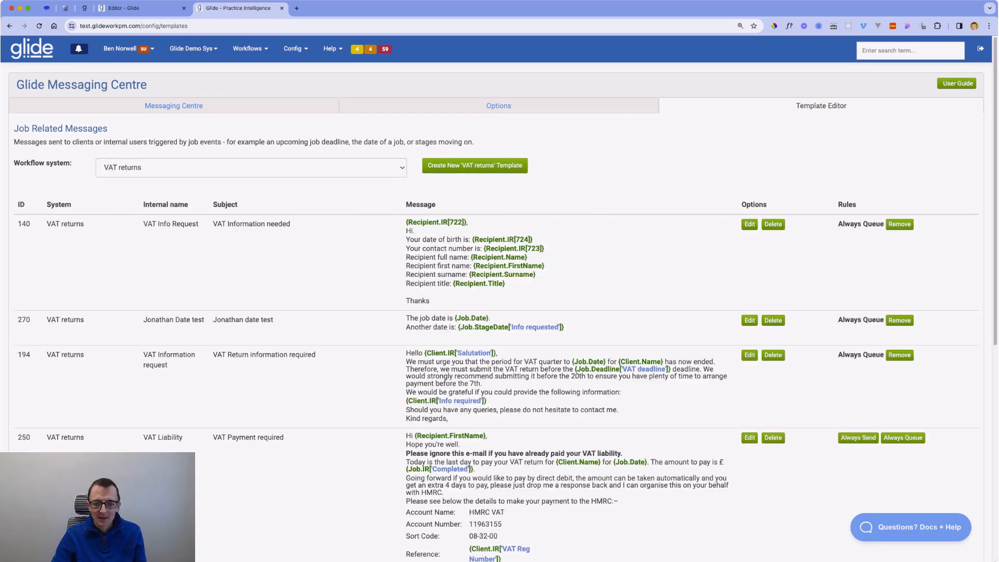
- Set the "Notify team member that they have a VAT job" template to Always Send and confirm the rule
scroll(500, 302, down, 4)
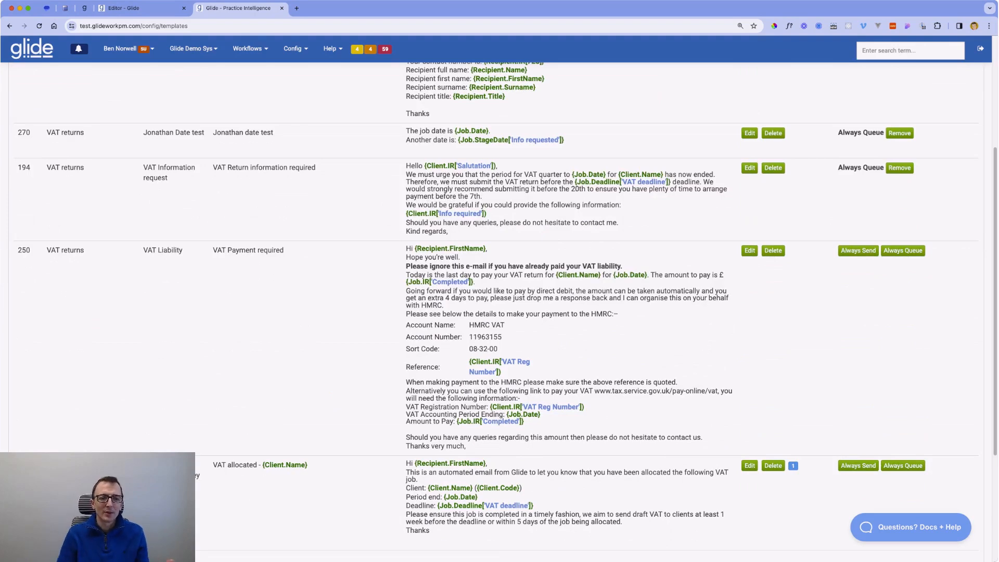
scroll(500, 312, down, 3)
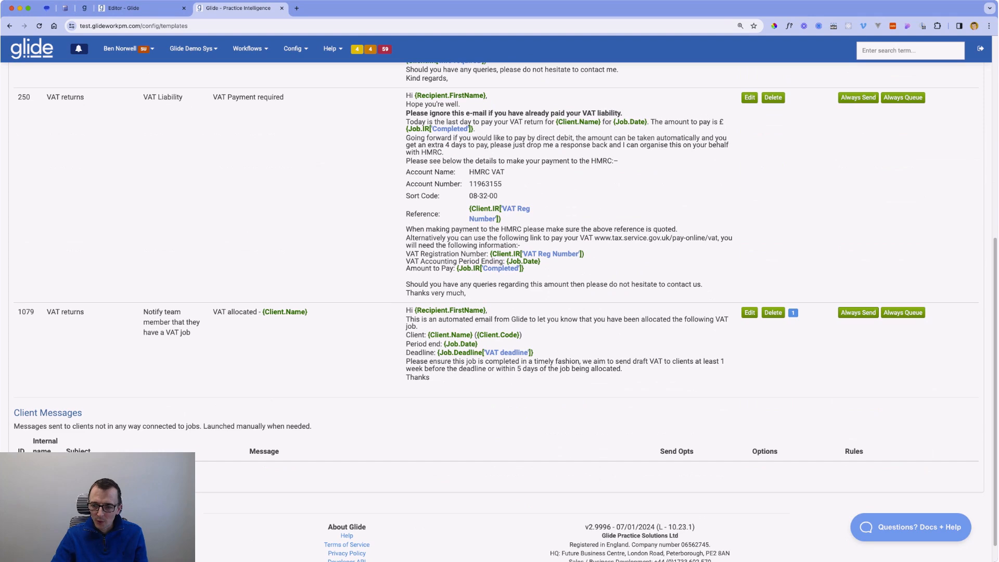
click(858, 313)
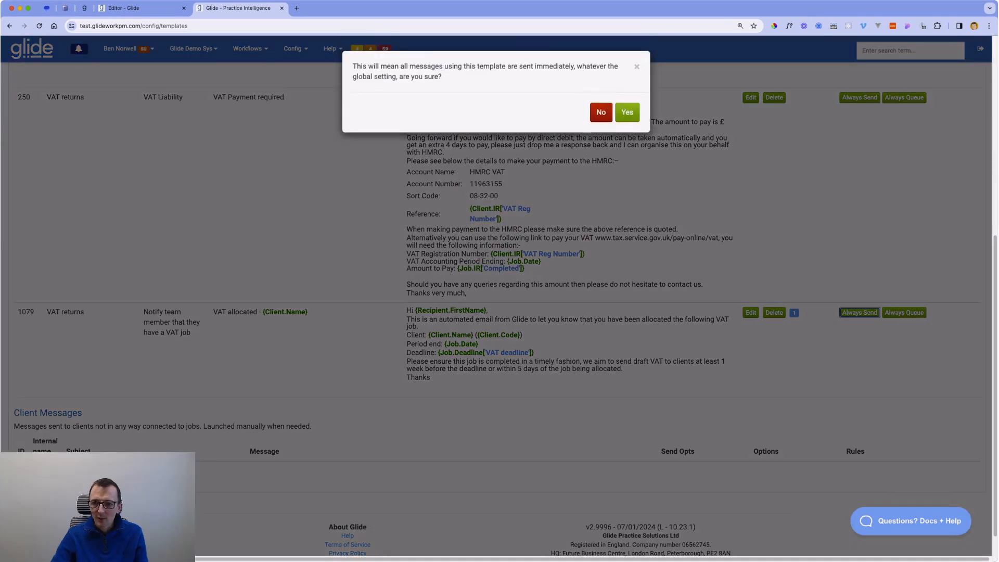
click(626, 108)
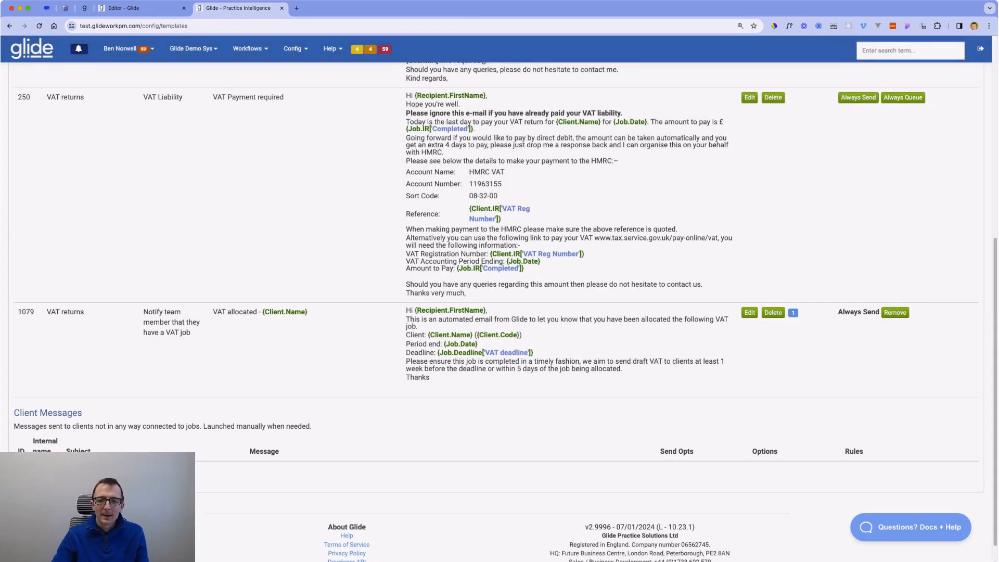
- Reopen the VAT returns workflow system and review the email action on the Job allocated step
click(293, 48)
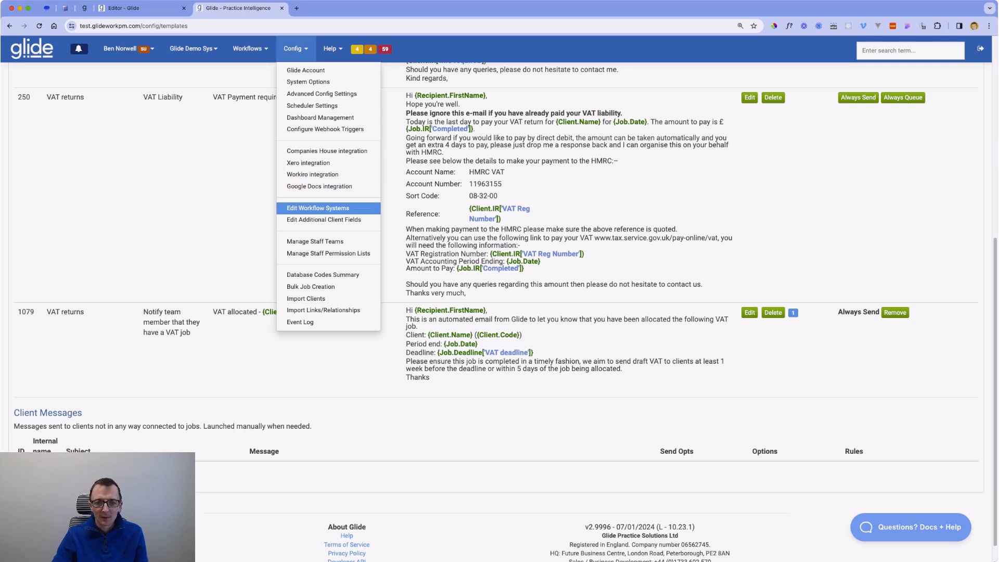
click(318, 208)
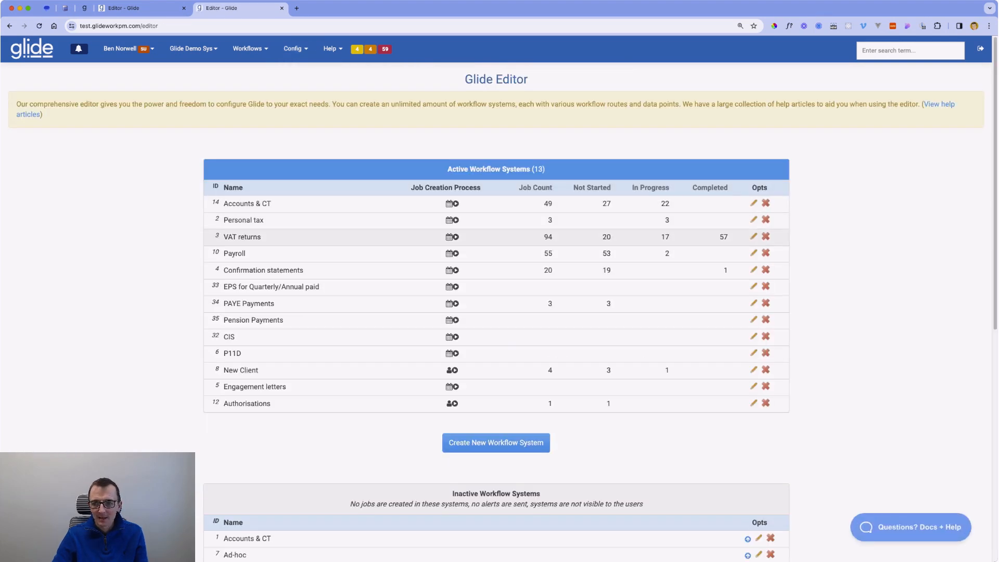
click(753, 237)
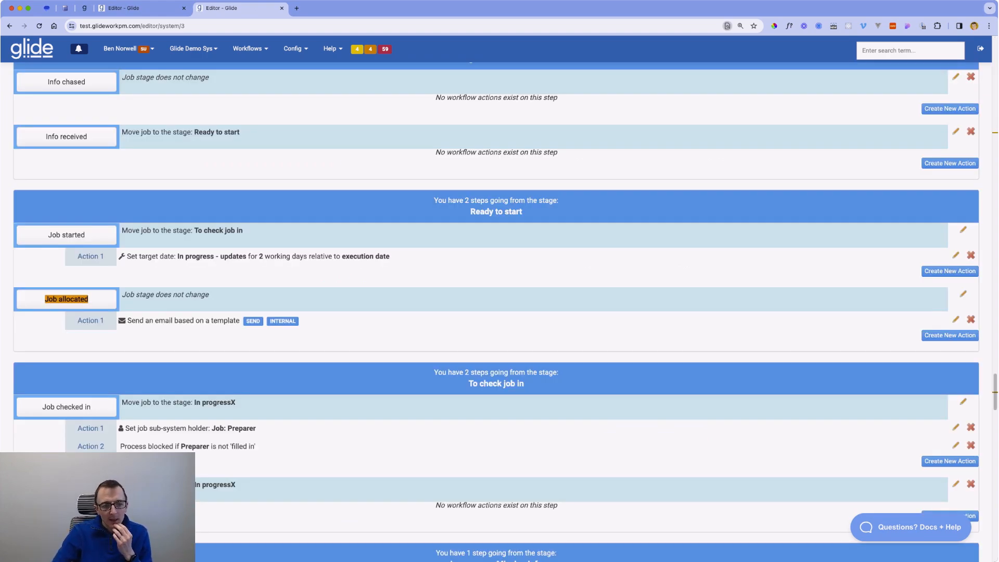
scroll(496, 312, up, 20)
scroll(496, 312, down, 20)
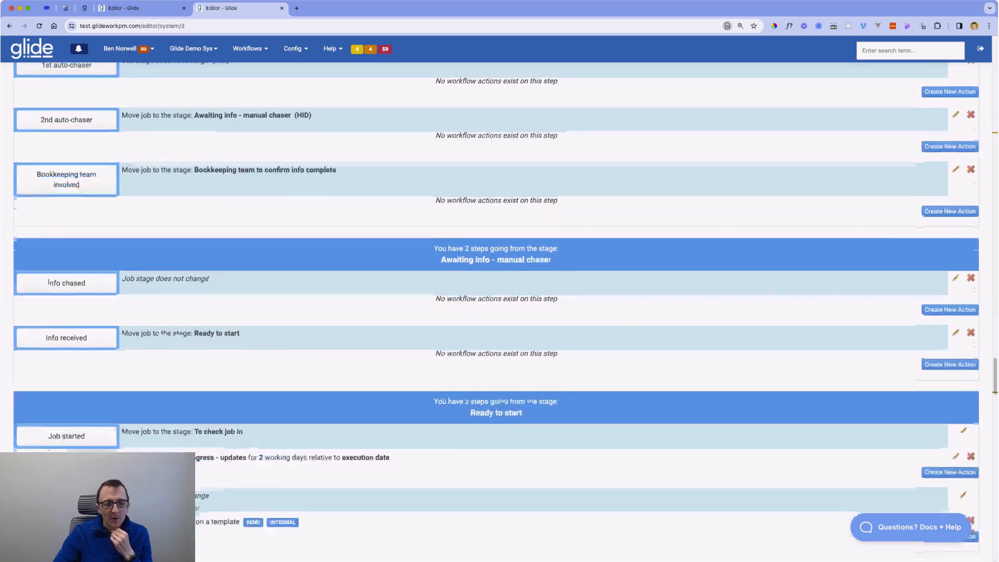
- Add an action to the Job allocated step that blocks the process if the Preparer field is not filled in
scroll(496, 312, down, 5)
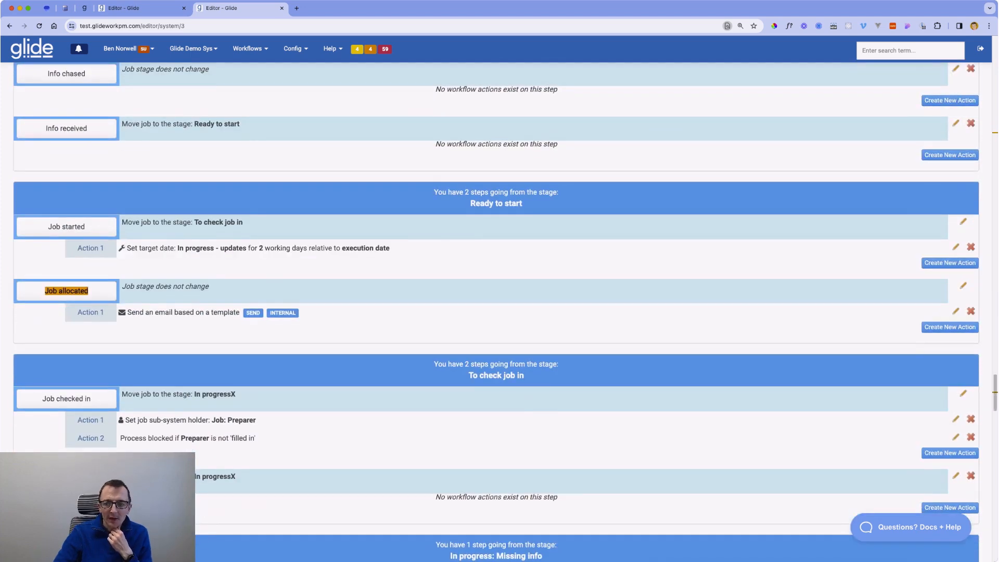
click(950, 327)
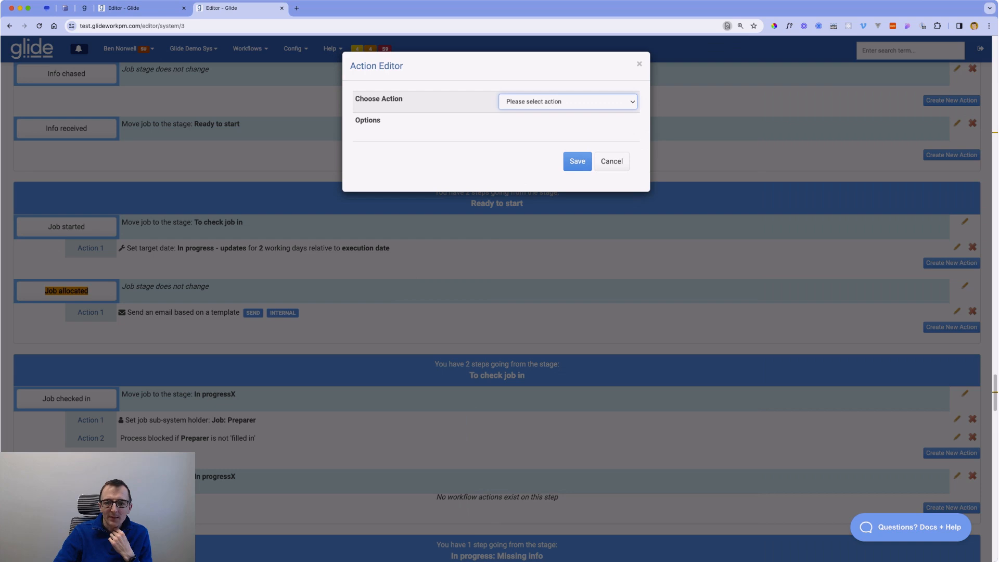
click(557, 229)
click(567, 139)
click(567, 182)
click(577, 180)
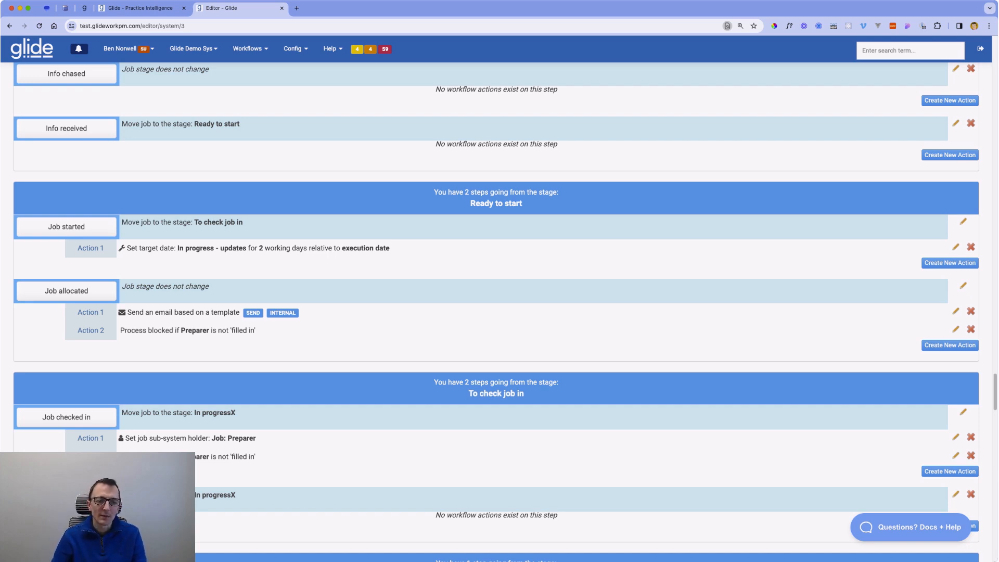
scroll(499, 312, up, 20)
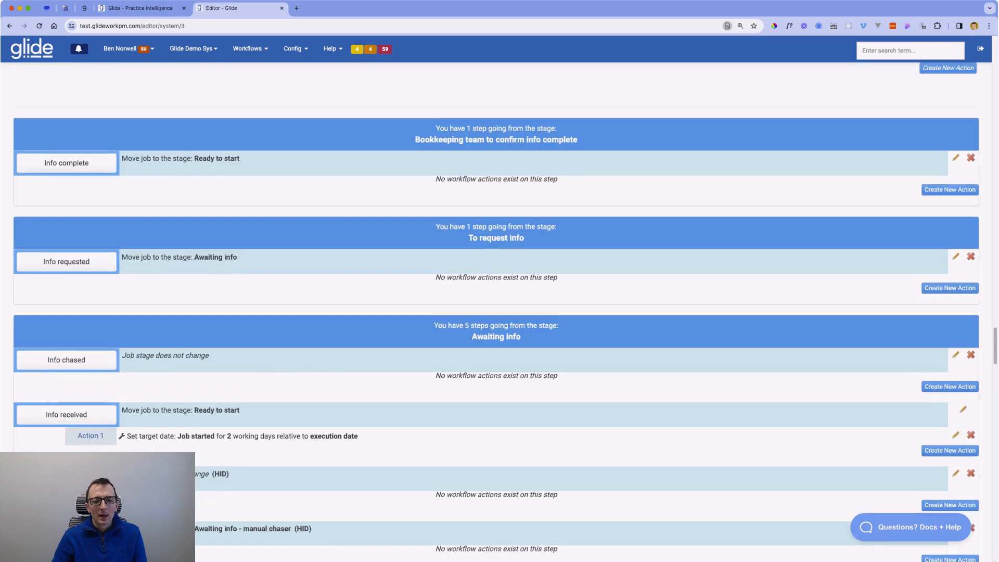
scroll(500, 312, up, 2)
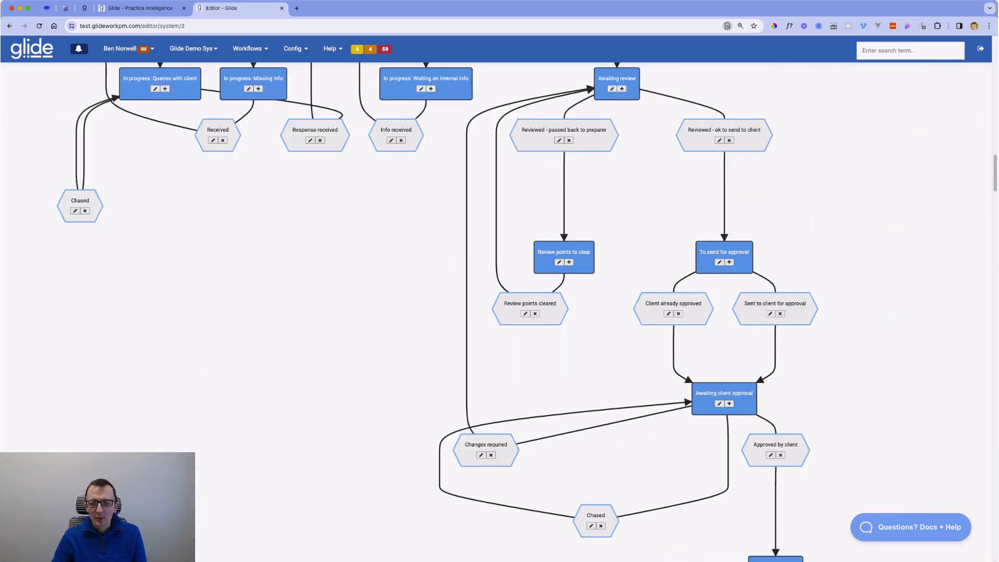
scroll(500, 313, up, 3)
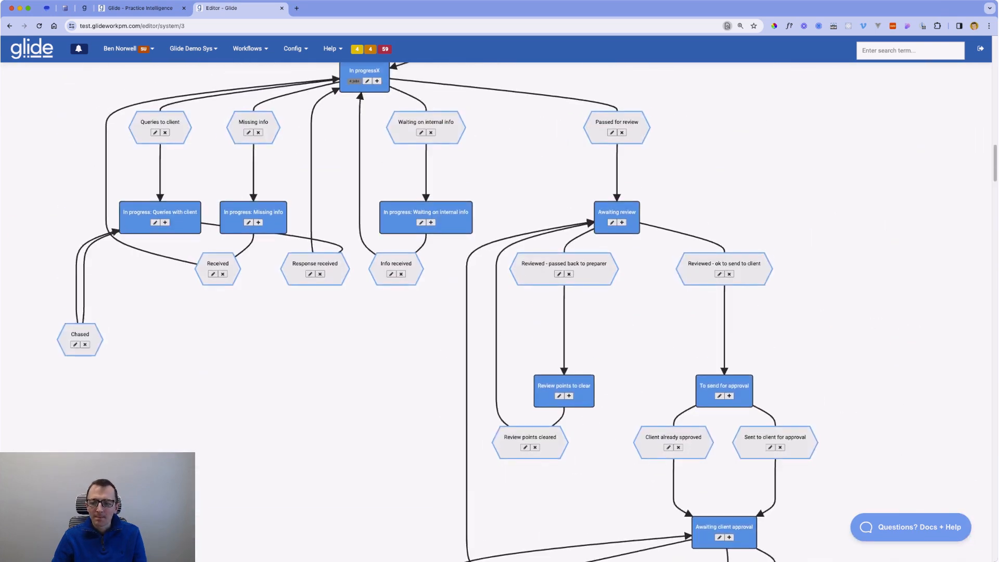
scroll(499, 312, up, 3)
scroll(499, 312, down, 5)
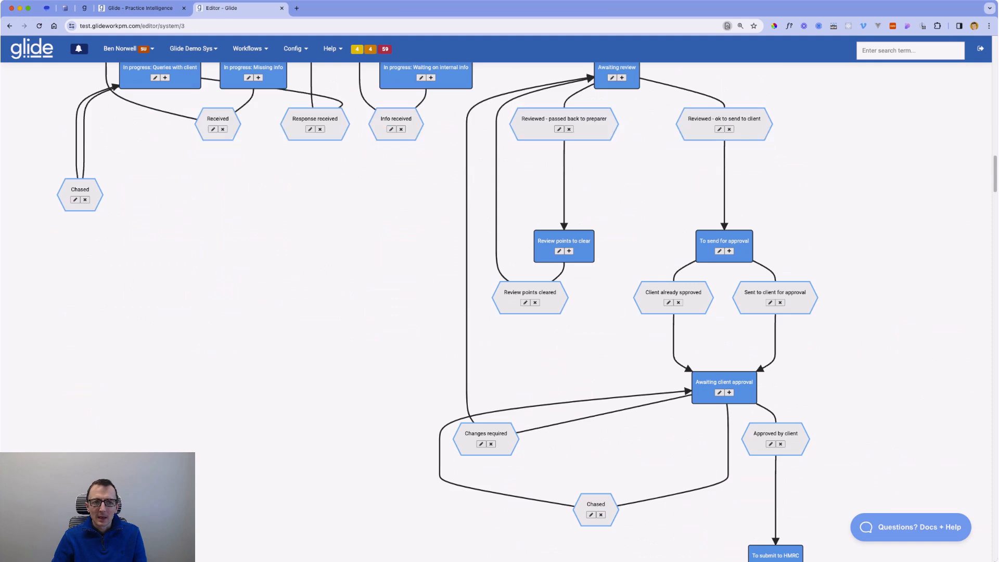
- Open the 28 Dec 2023 VAT returns job for Leo's Veterinary Centre and progress it through Info requested and Info received
click(141, 8)
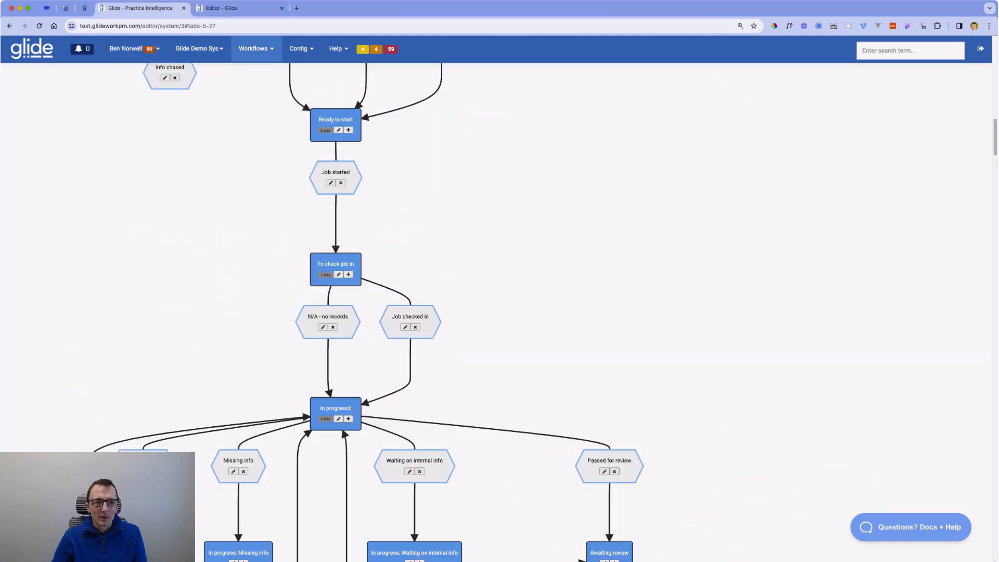
click(255, 49)
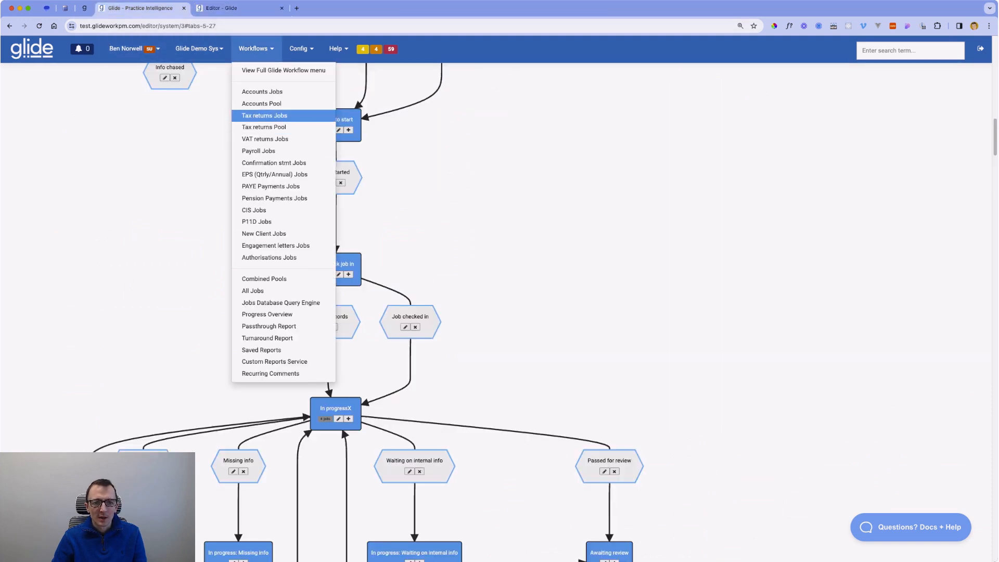
click(265, 139)
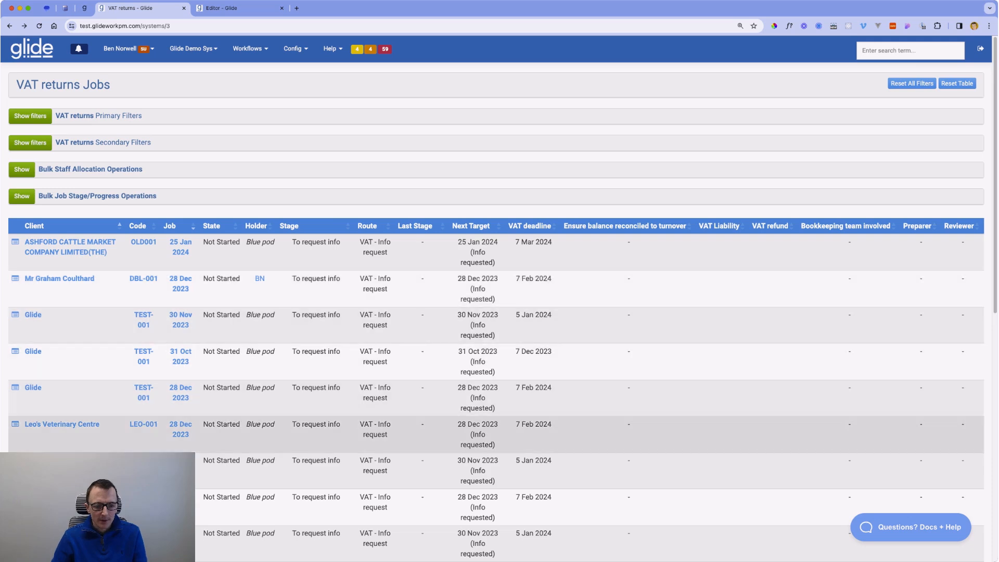
click(180, 429)
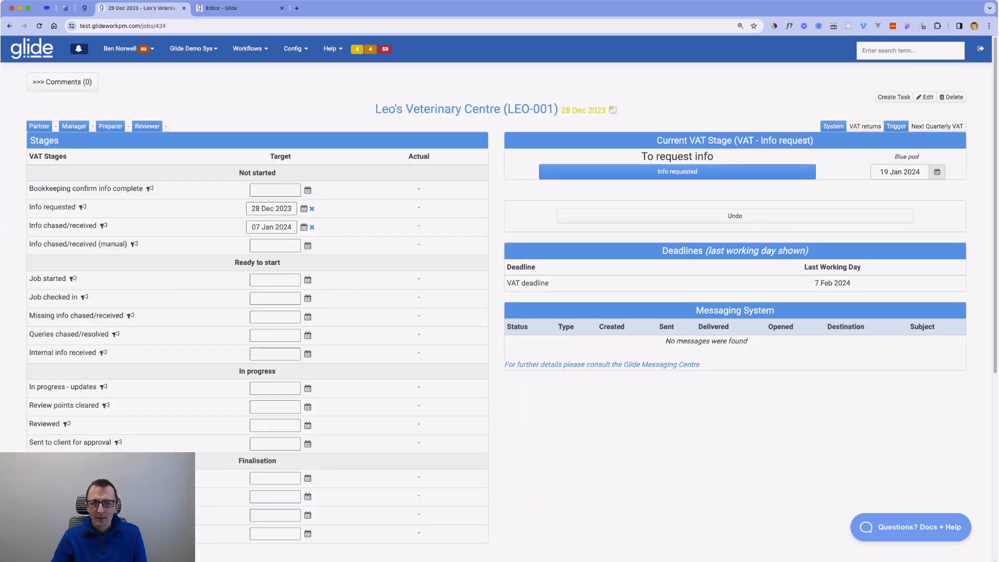
click(677, 172)
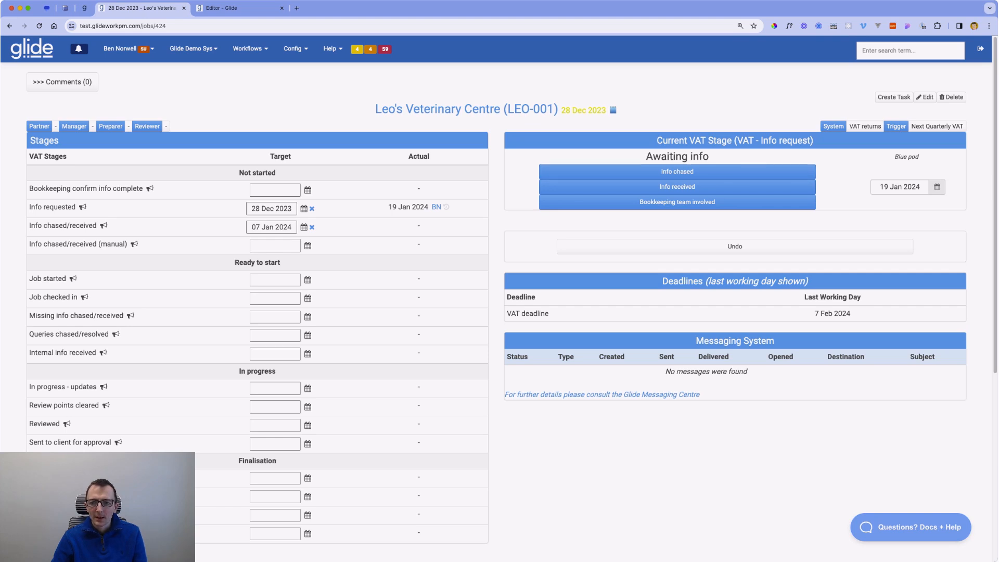
click(677, 186)
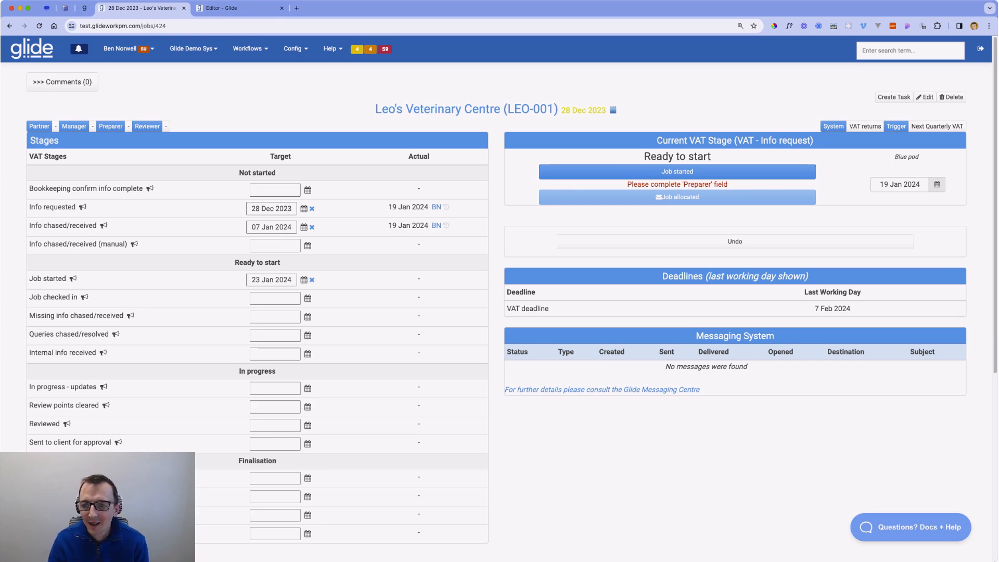
- Assign a staff member as the job's Preparer, then run Job allocated and check the email's status in the job's messages
scroll(499, 312, down, 6)
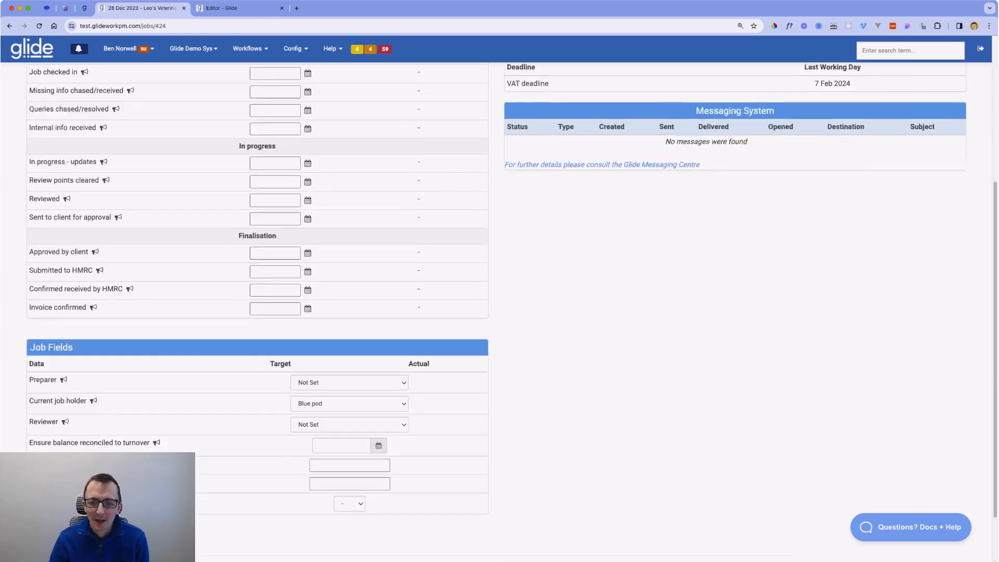
click(349, 316)
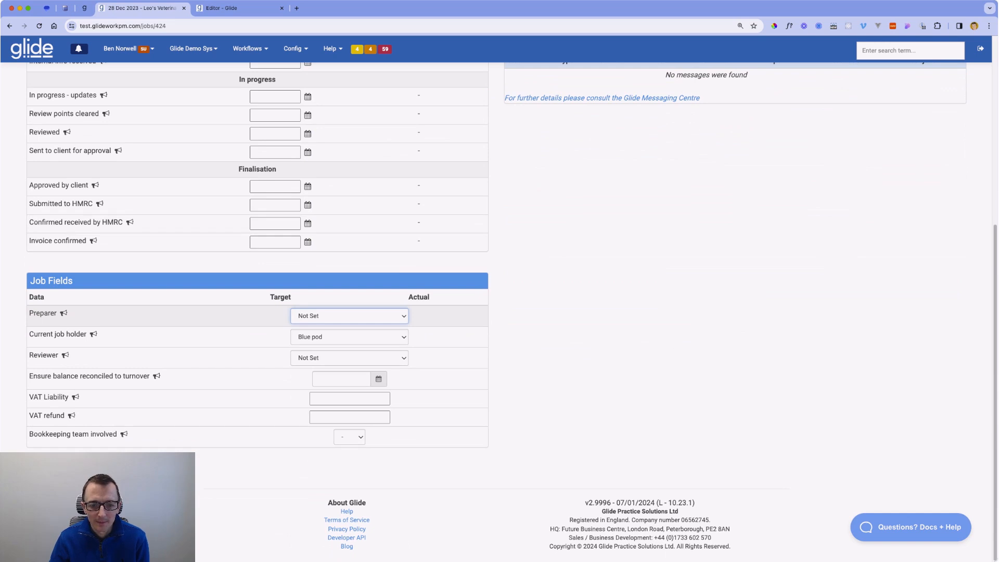
click(326, 316)
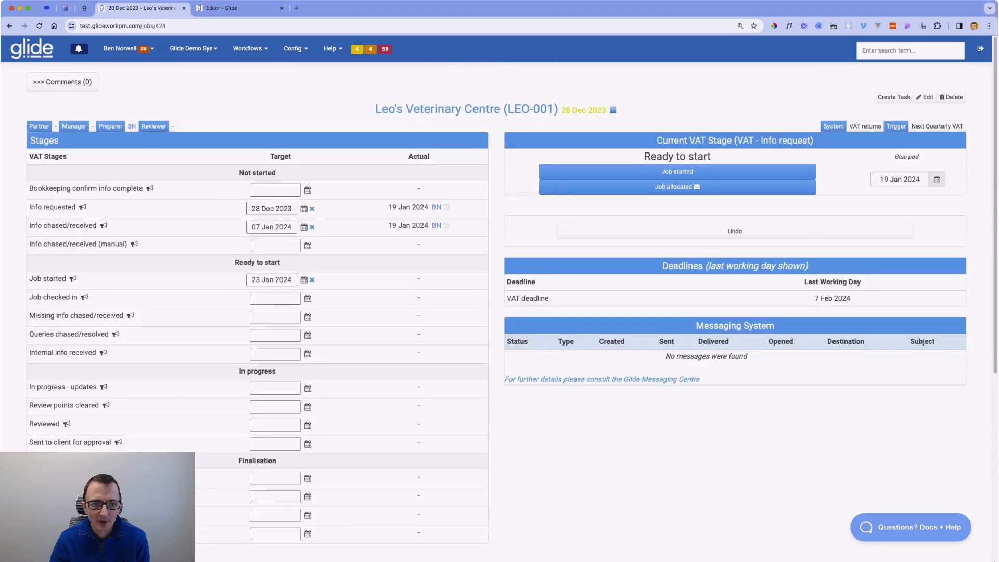
click(676, 187)
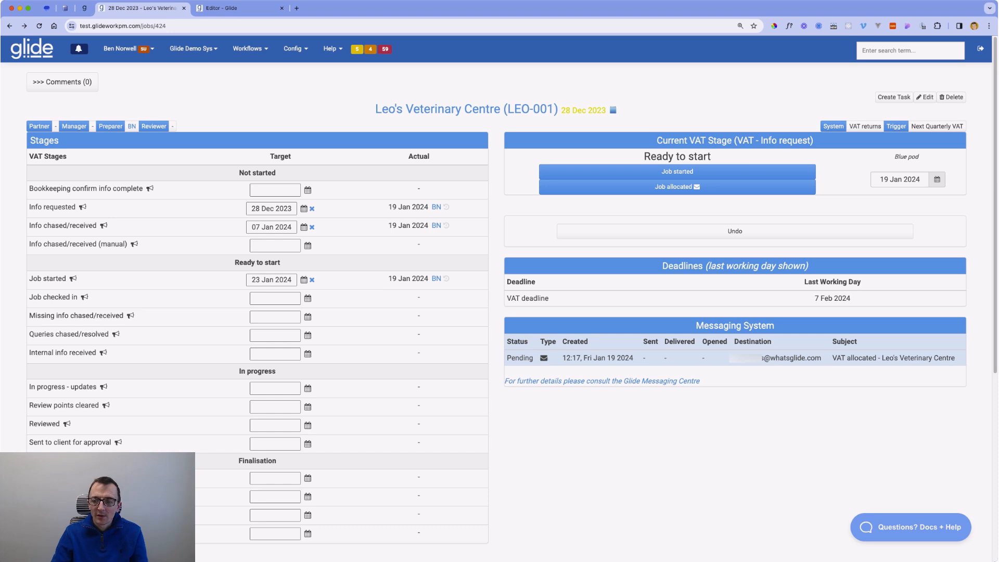
drag(507, 358, 534, 358)
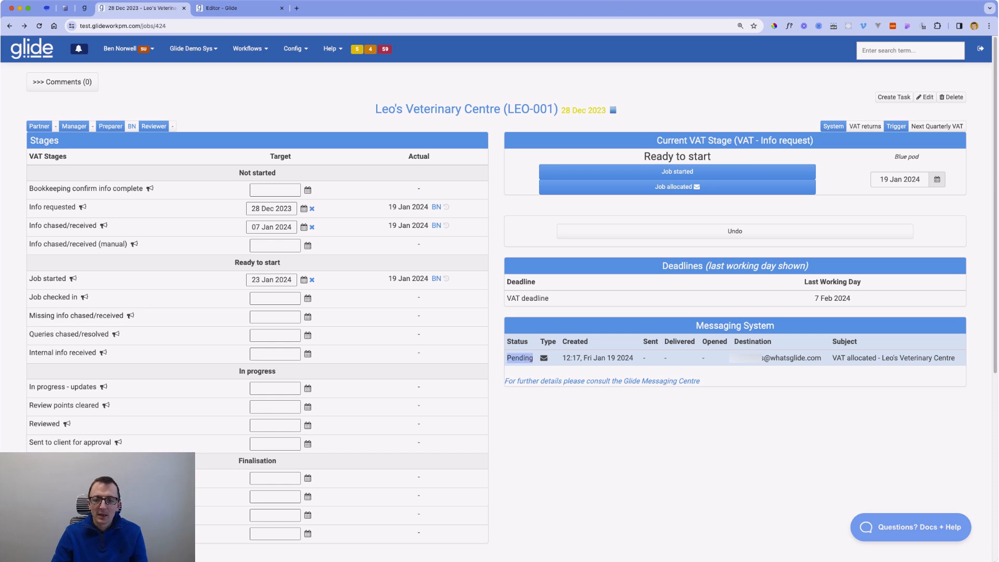